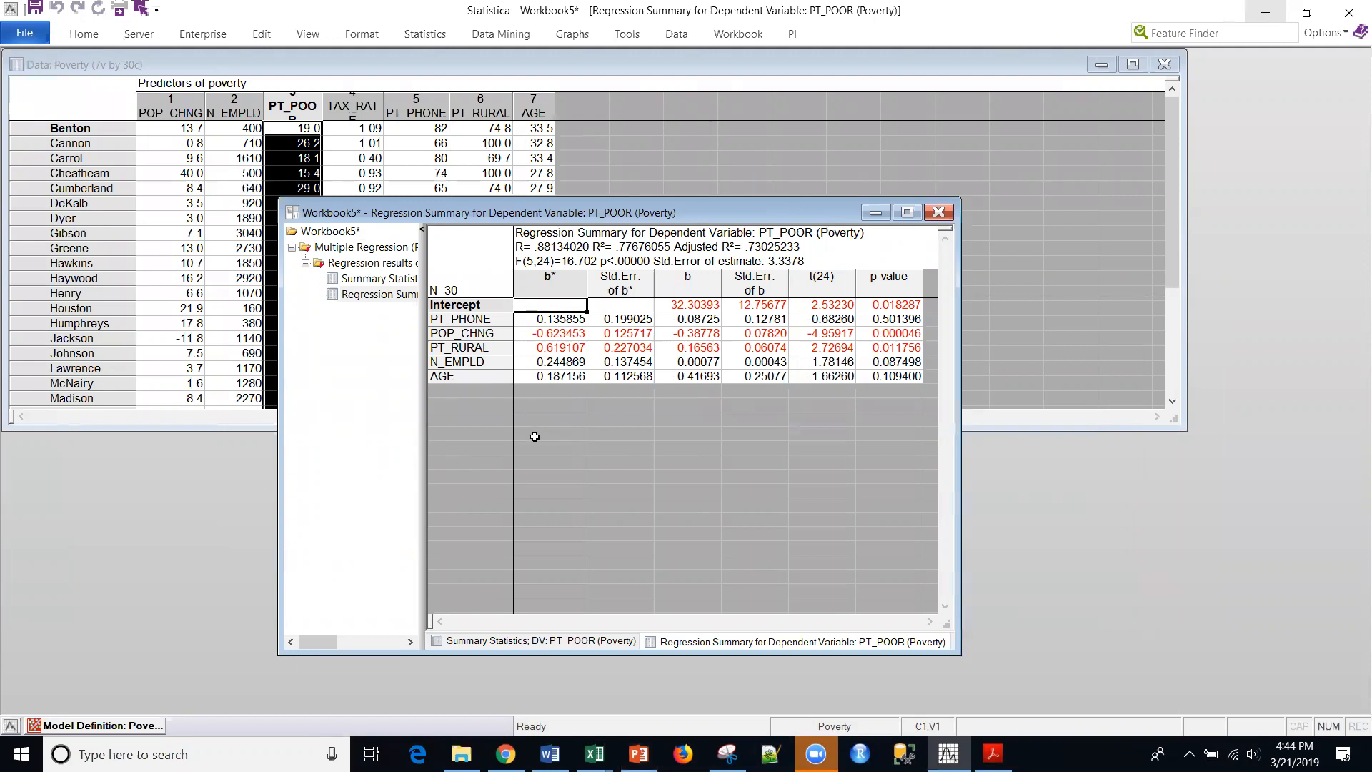
Run the forward stepwise regression with PT_POOR as the dependent variable and variables 1-2 and 4-7 as predictors
click(99, 728)
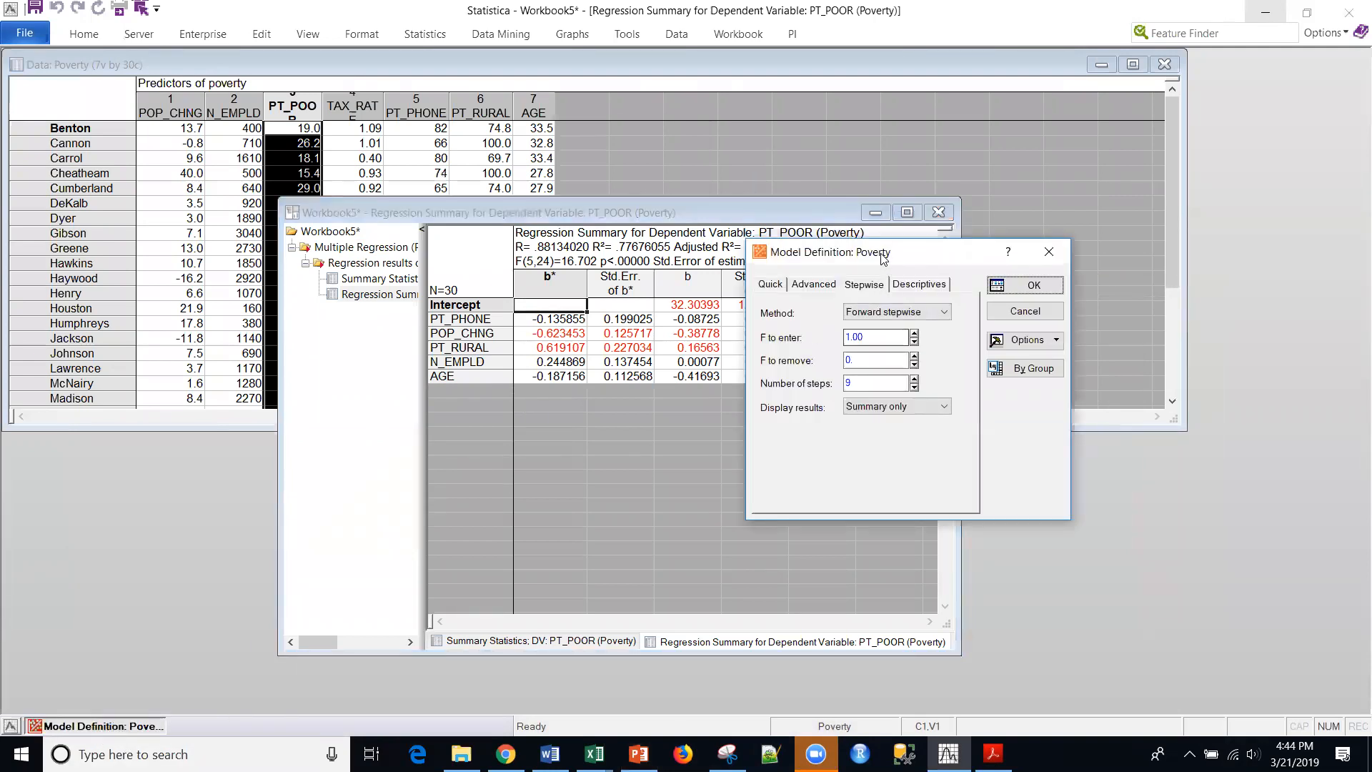
drag(903, 256, 863, 301)
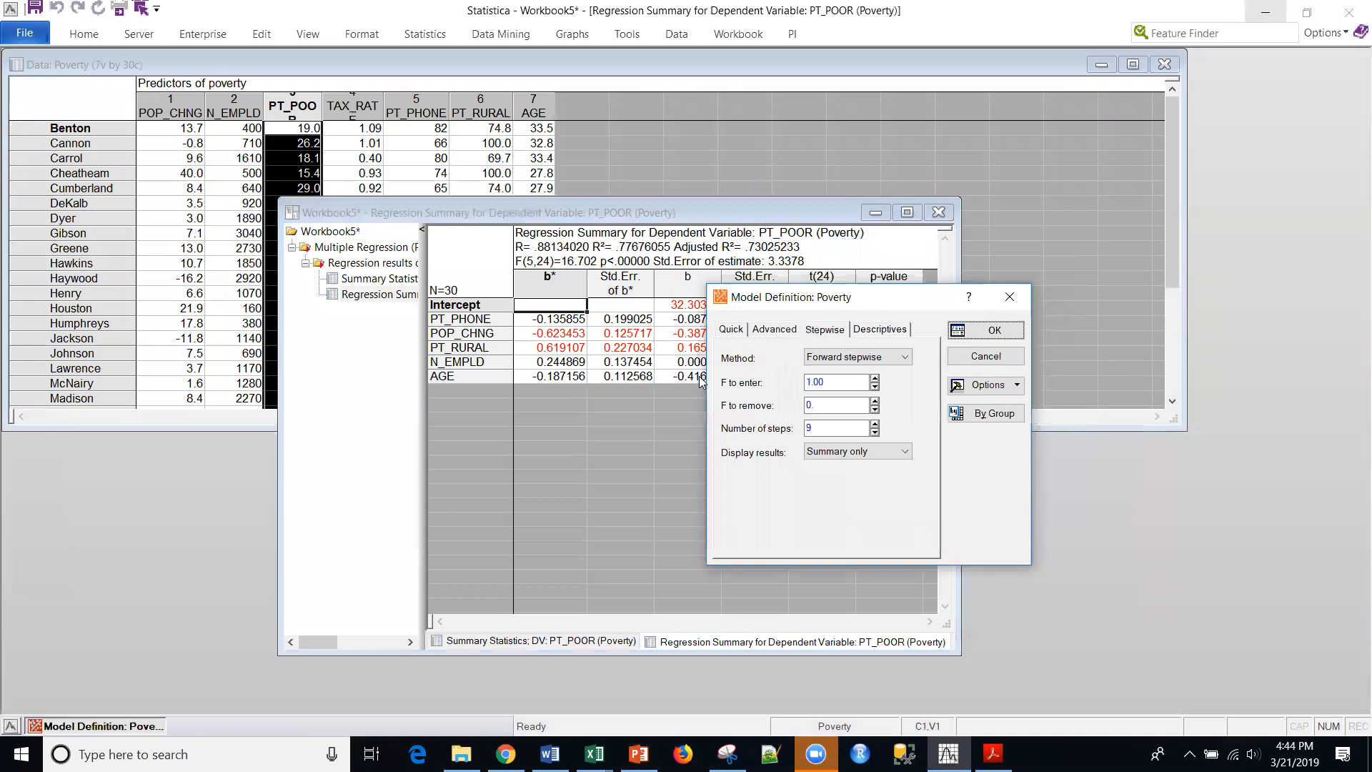
click(739, 332)
click(772, 332)
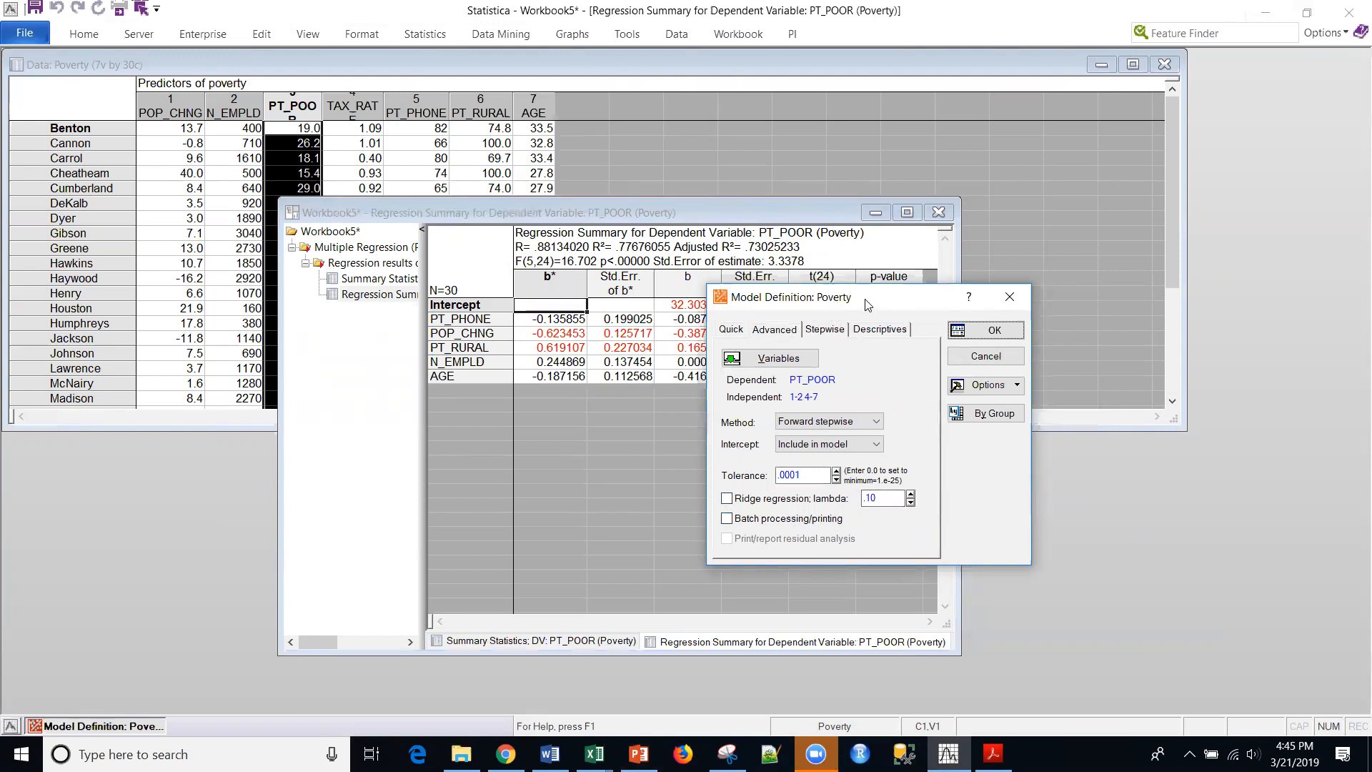
click(995, 330)
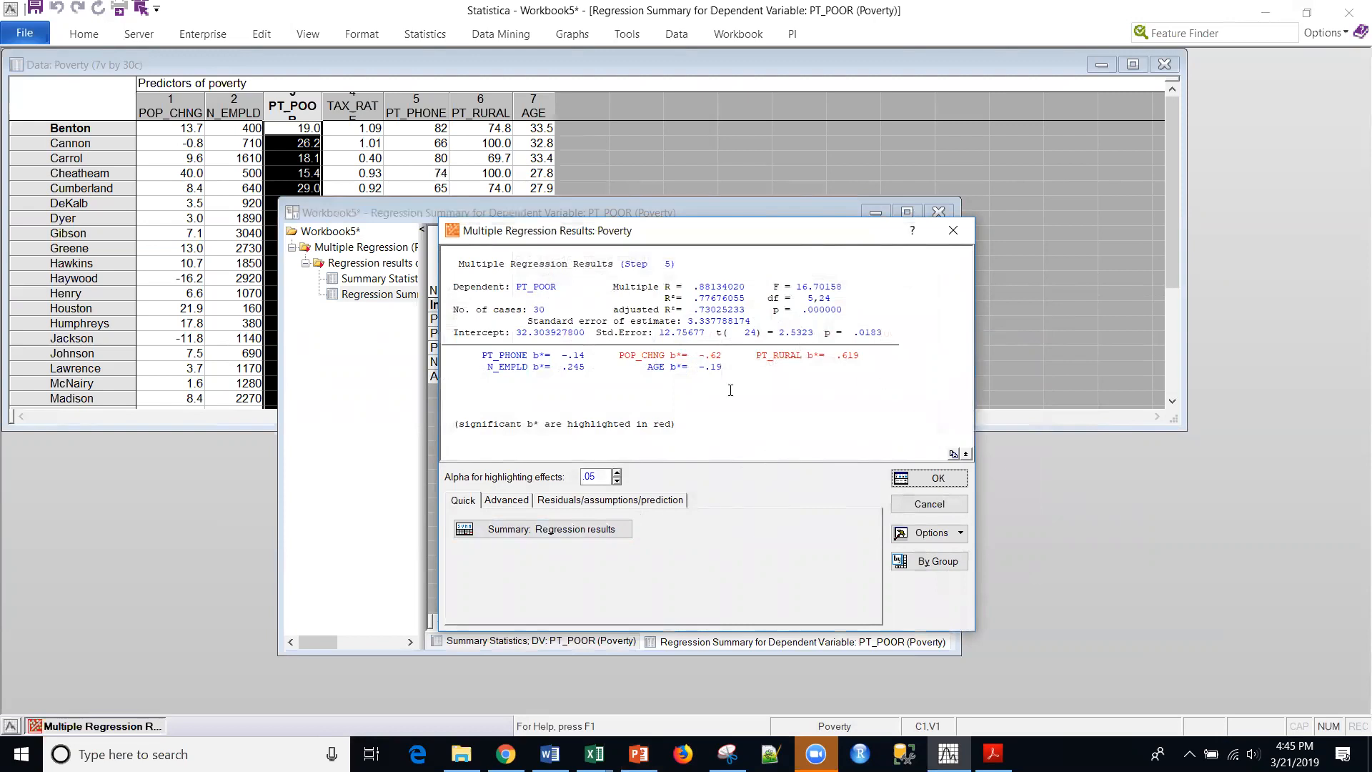
Create a matrix plot of correlations for all seven variables from the regression's descriptive statistics
click(630, 502)
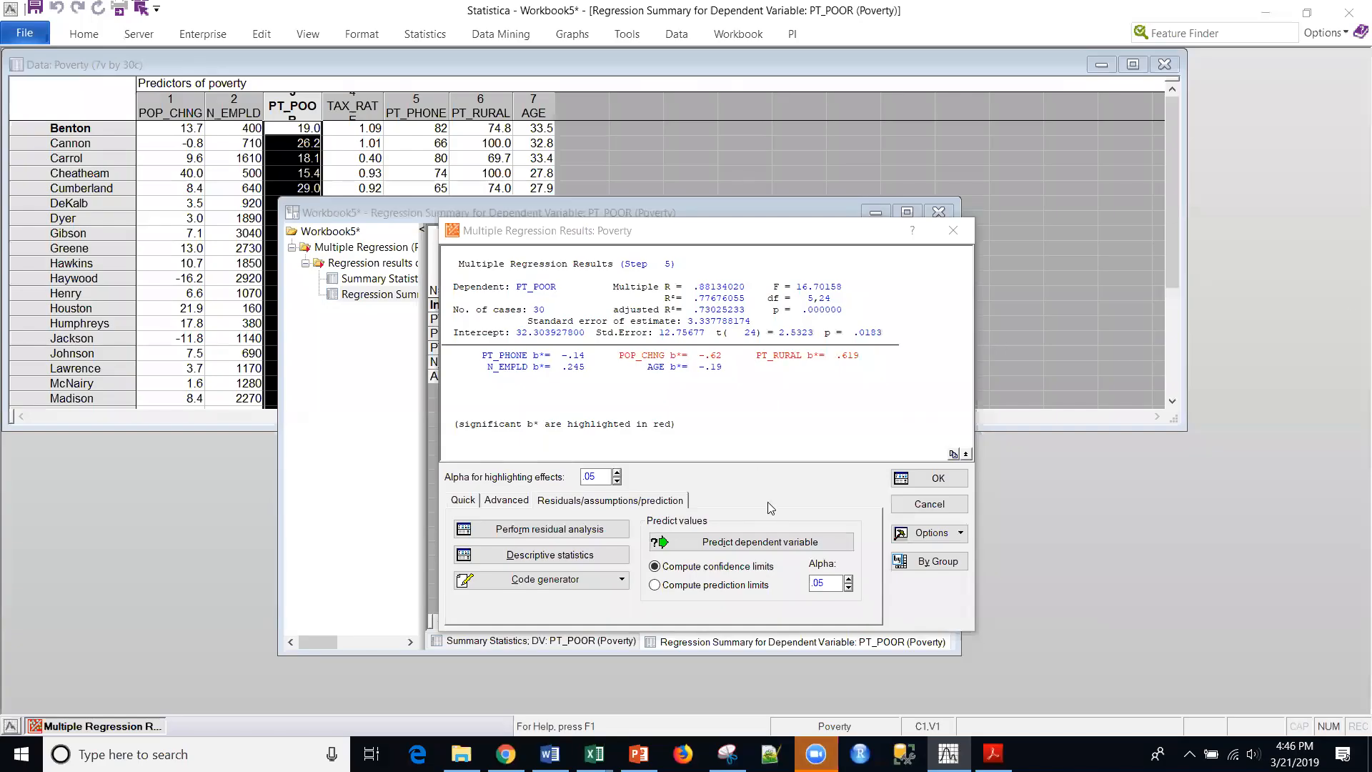
click(535, 558)
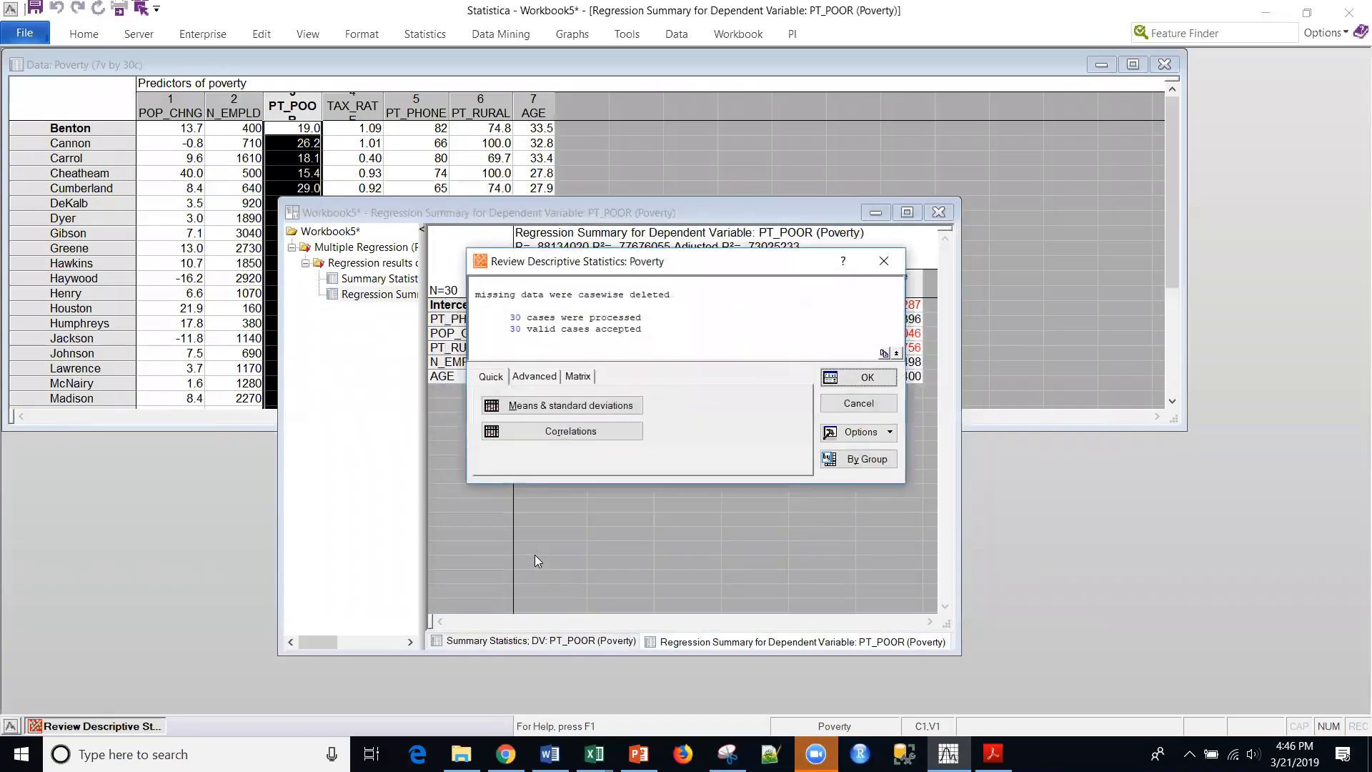
click(529, 379)
click(491, 383)
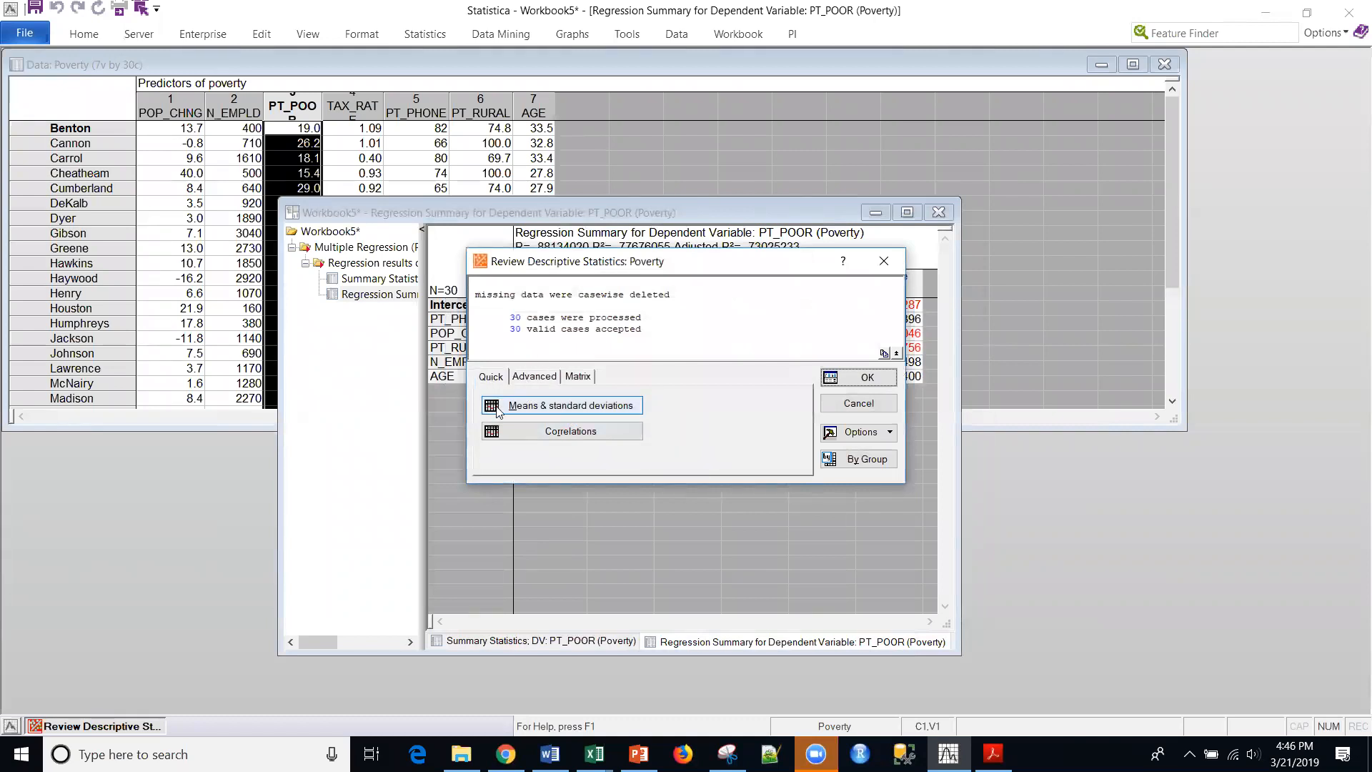
click(539, 382)
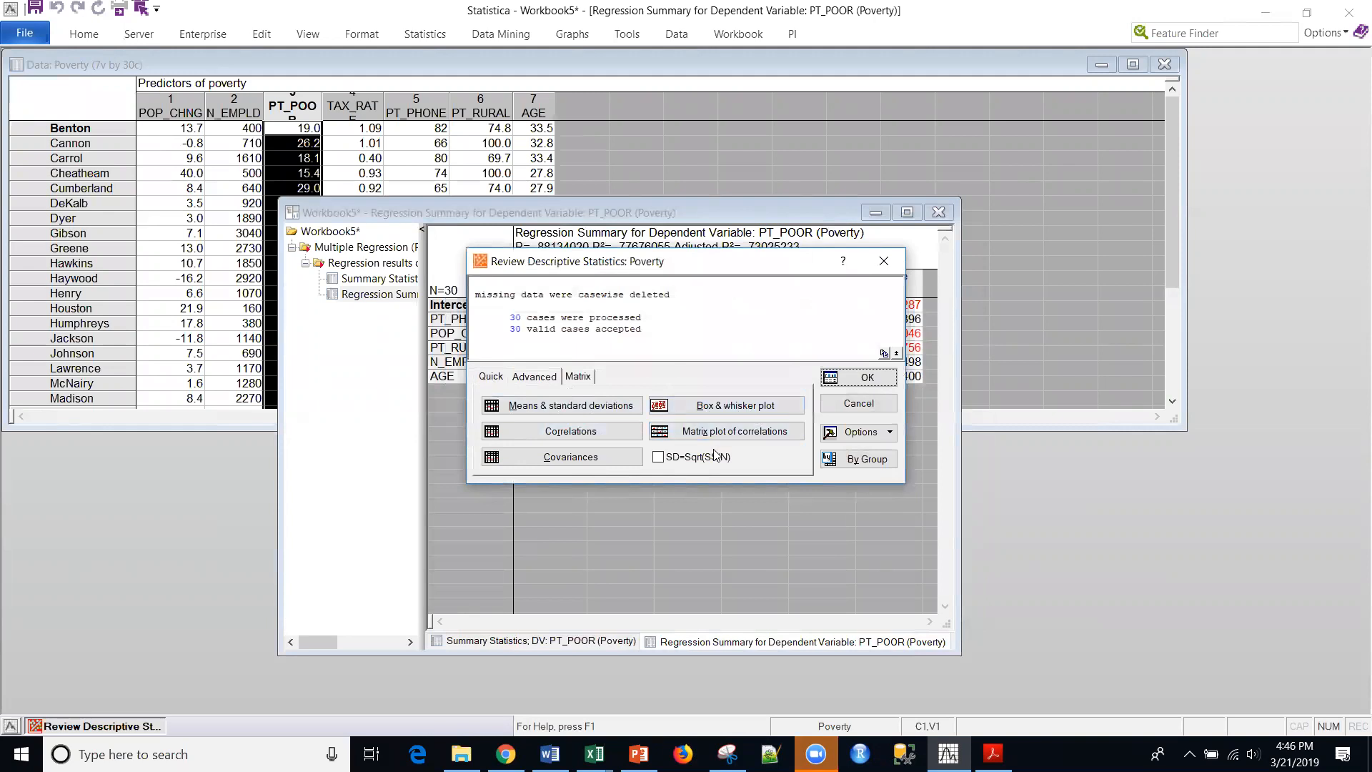
click(733, 432)
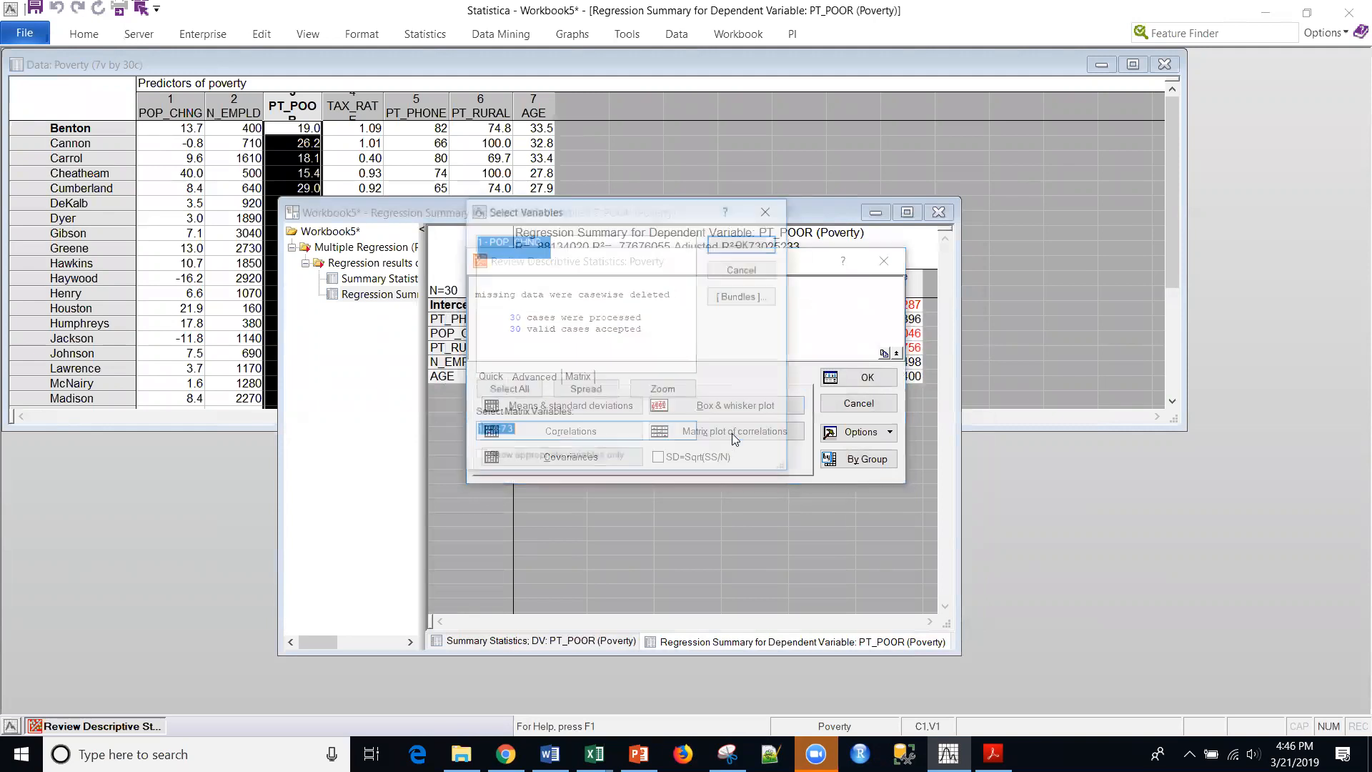
click(755, 246)
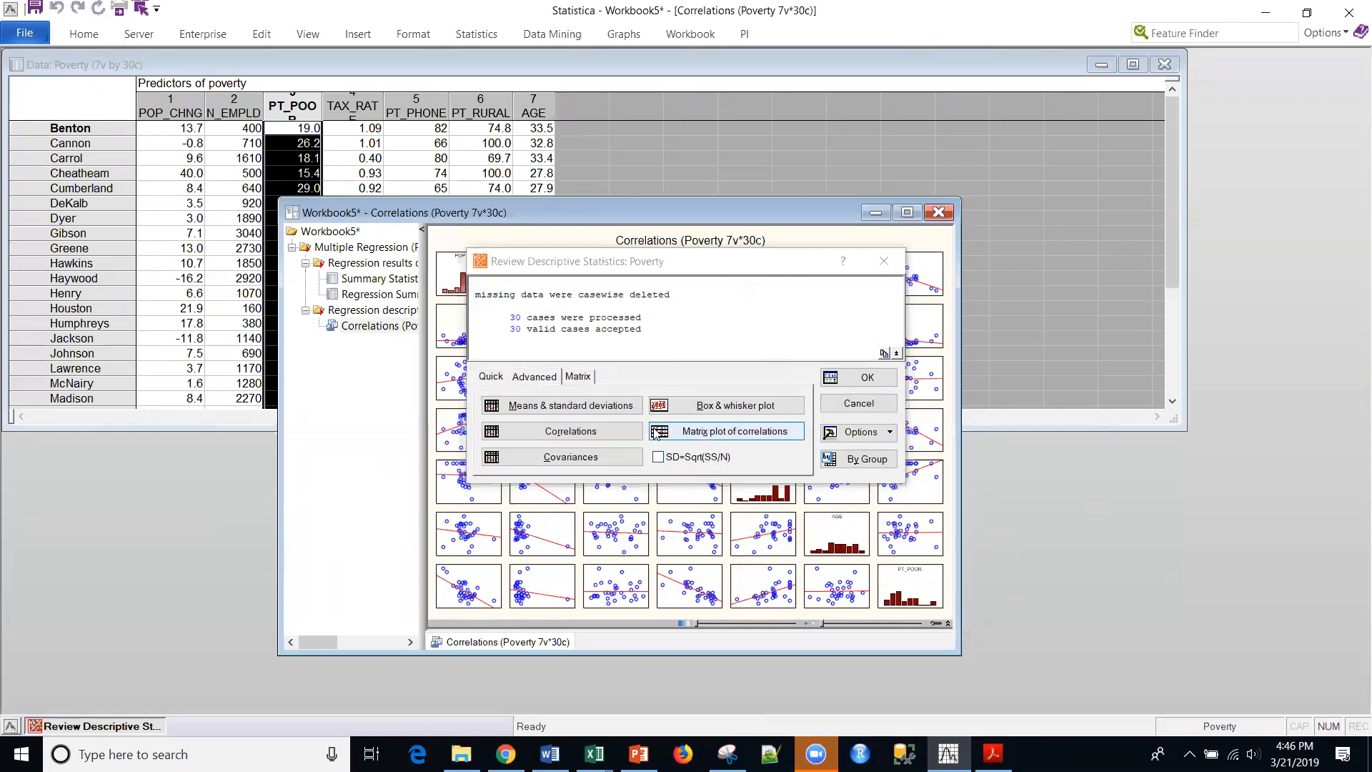
Minimize the descriptive statistics dialog and maximize the workbook to examine the correlation matrix plot
click(580, 383)
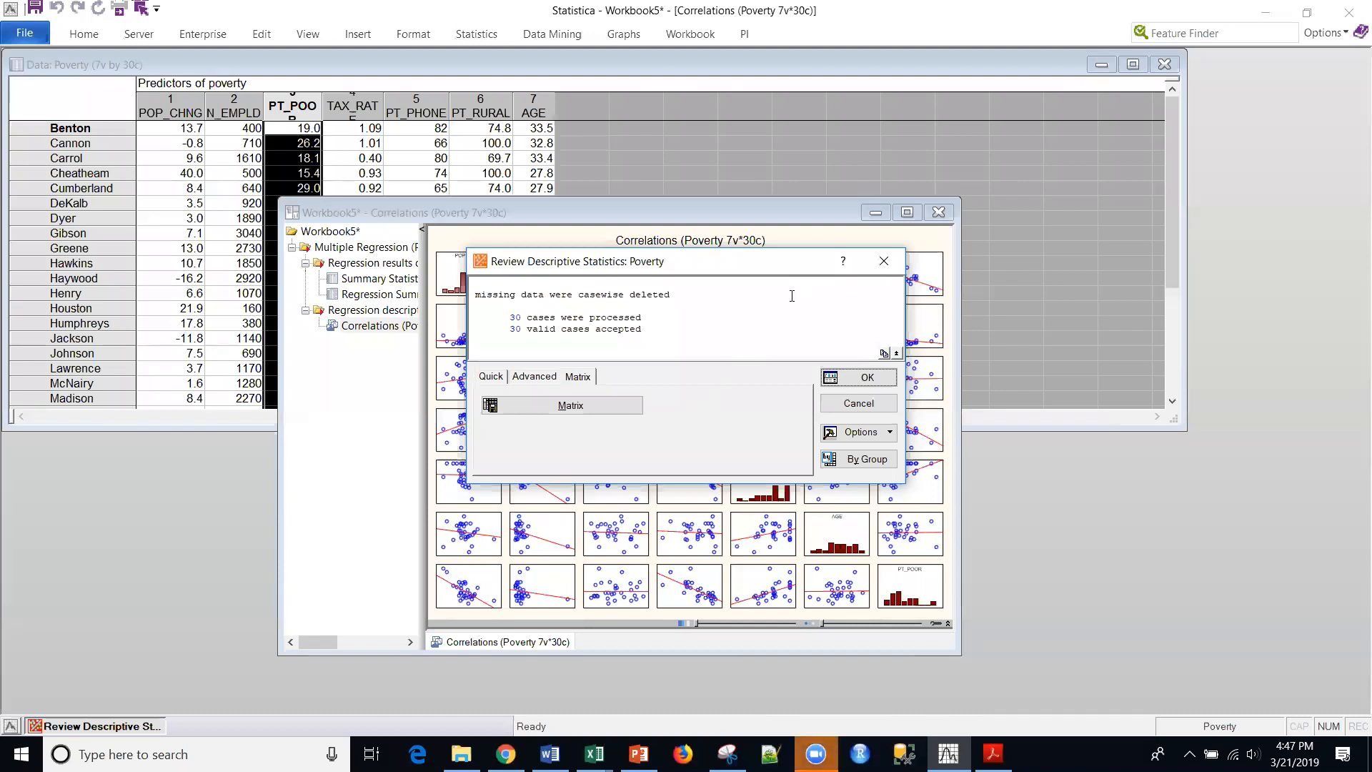
click(75, 725)
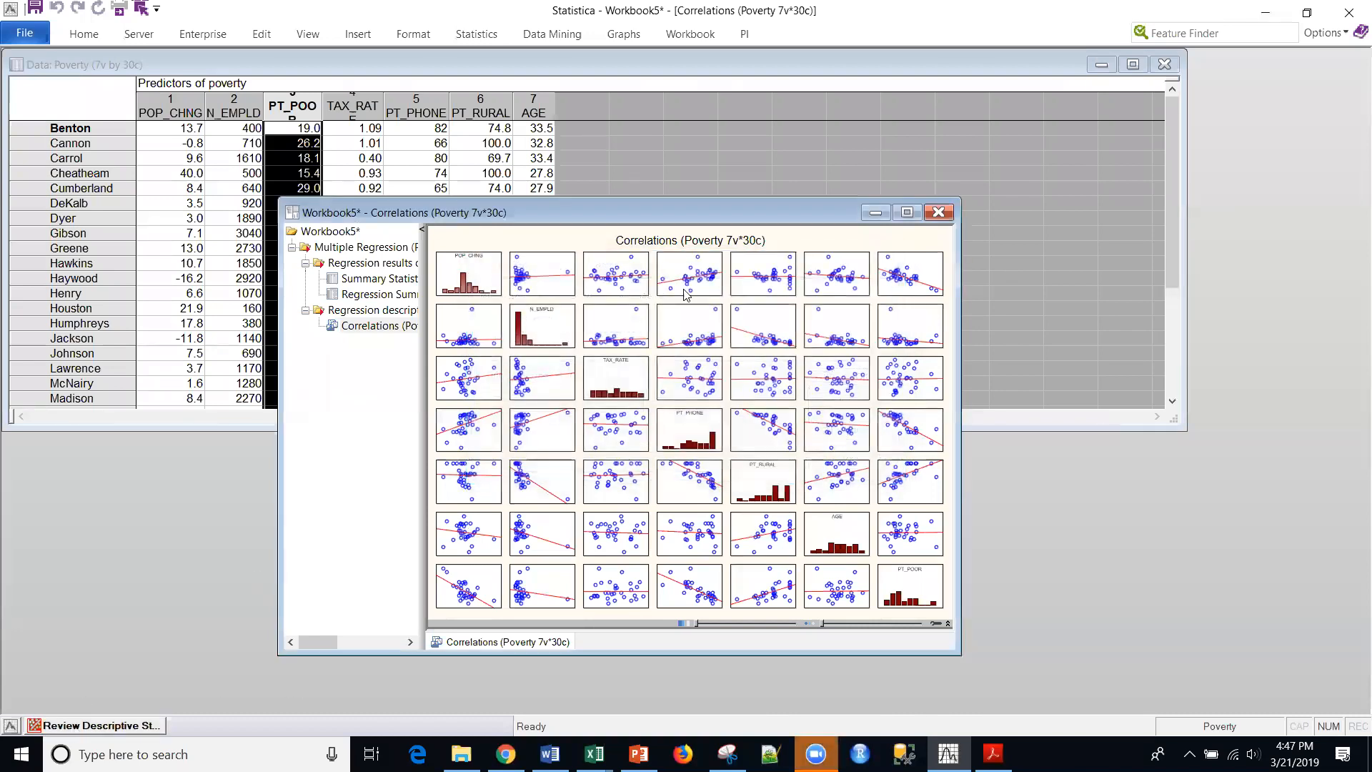
click(906, 212)
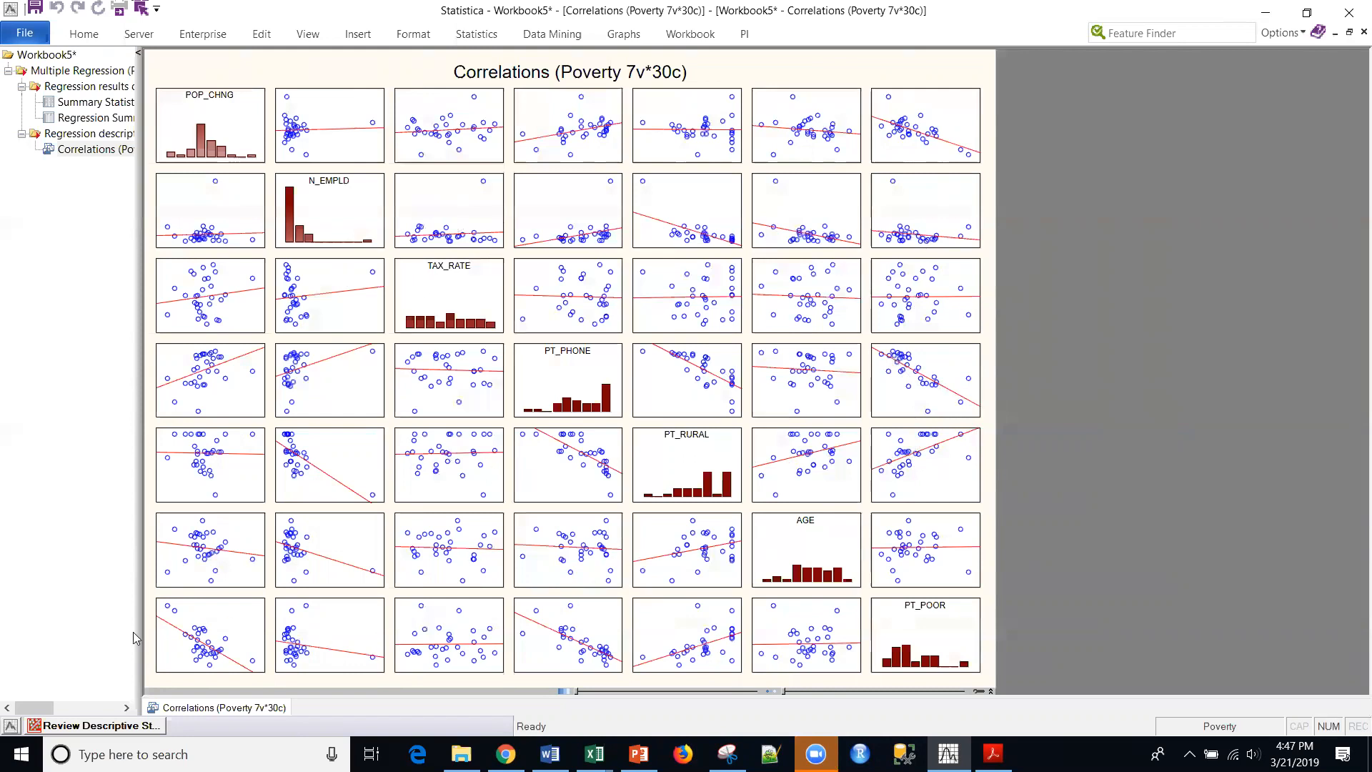
Generate the correlation matrix spreadsheet and inspect PT_PHONE's correlations with PT_RURAL and PT_POOR
click(88, 726)
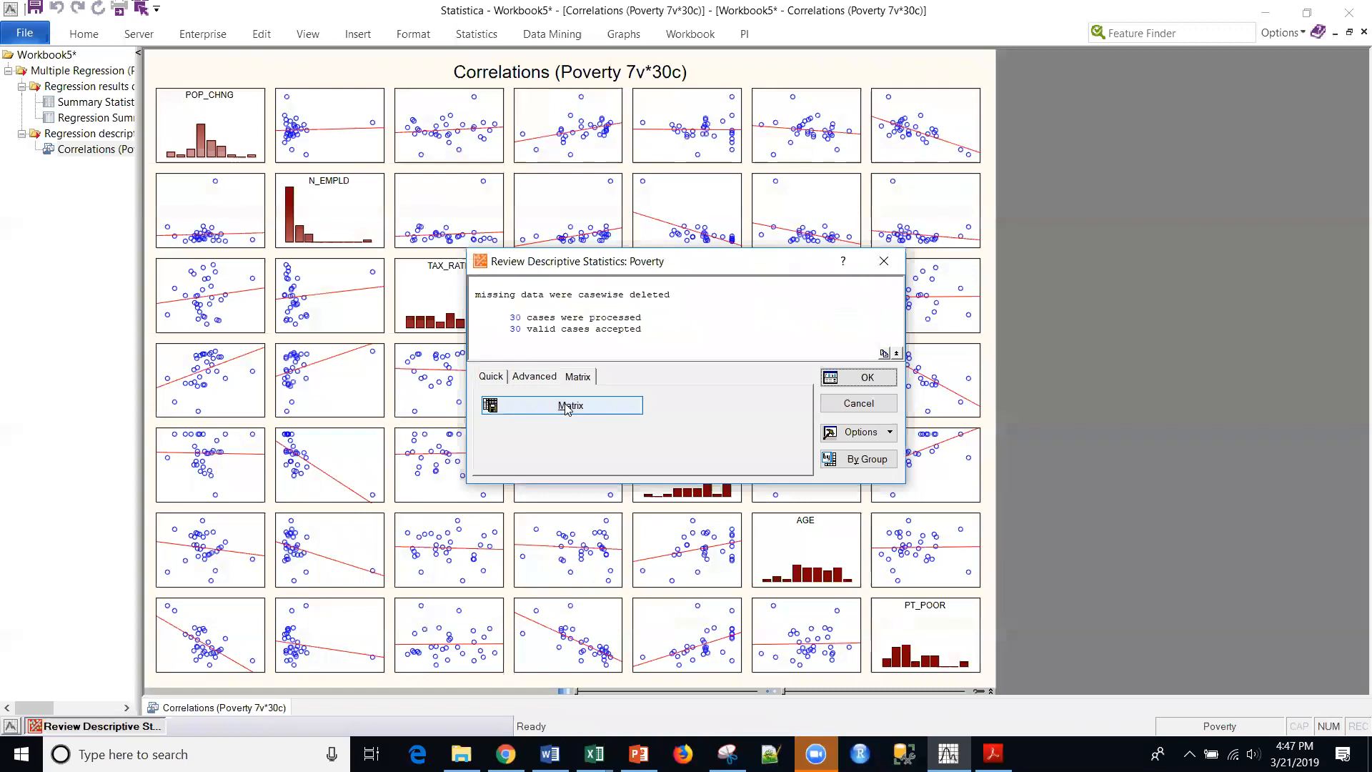
click(568, 406)
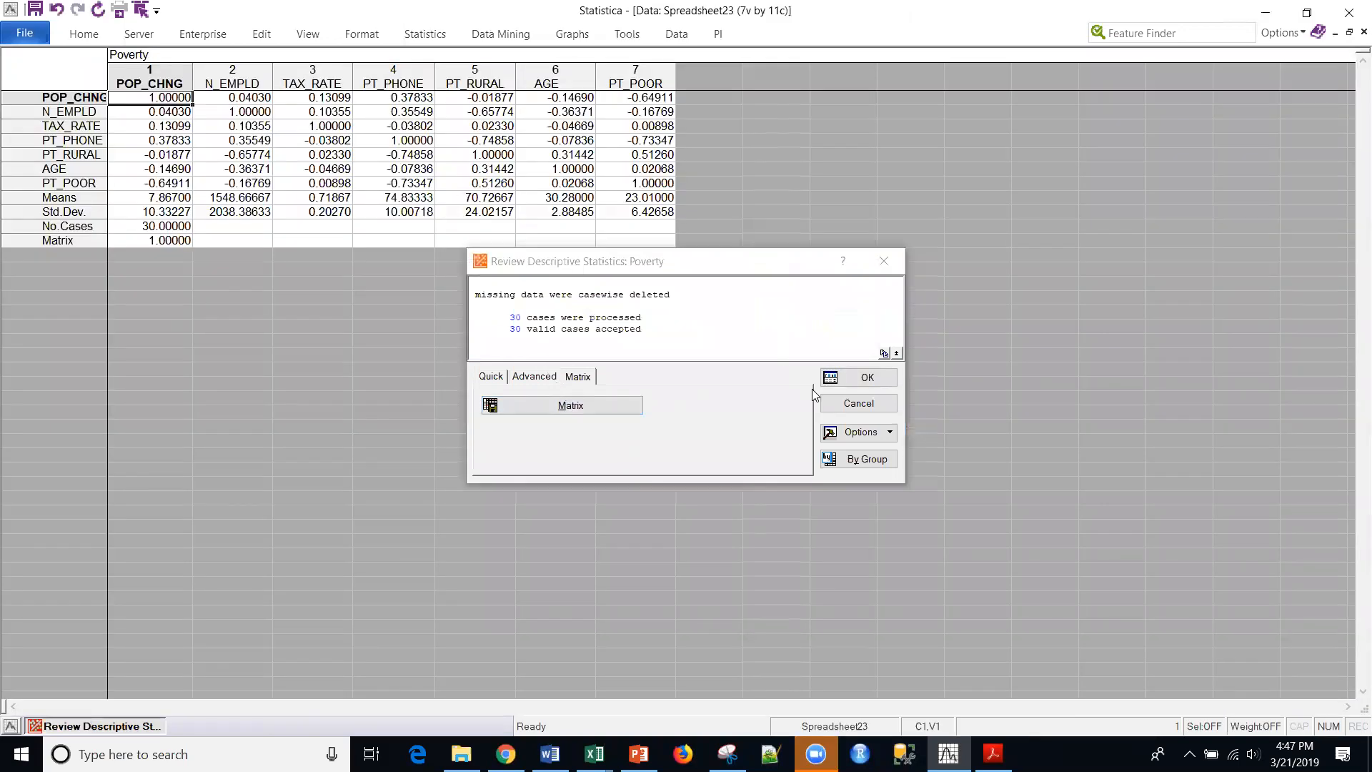
click(98, 725)
click(98, 726)
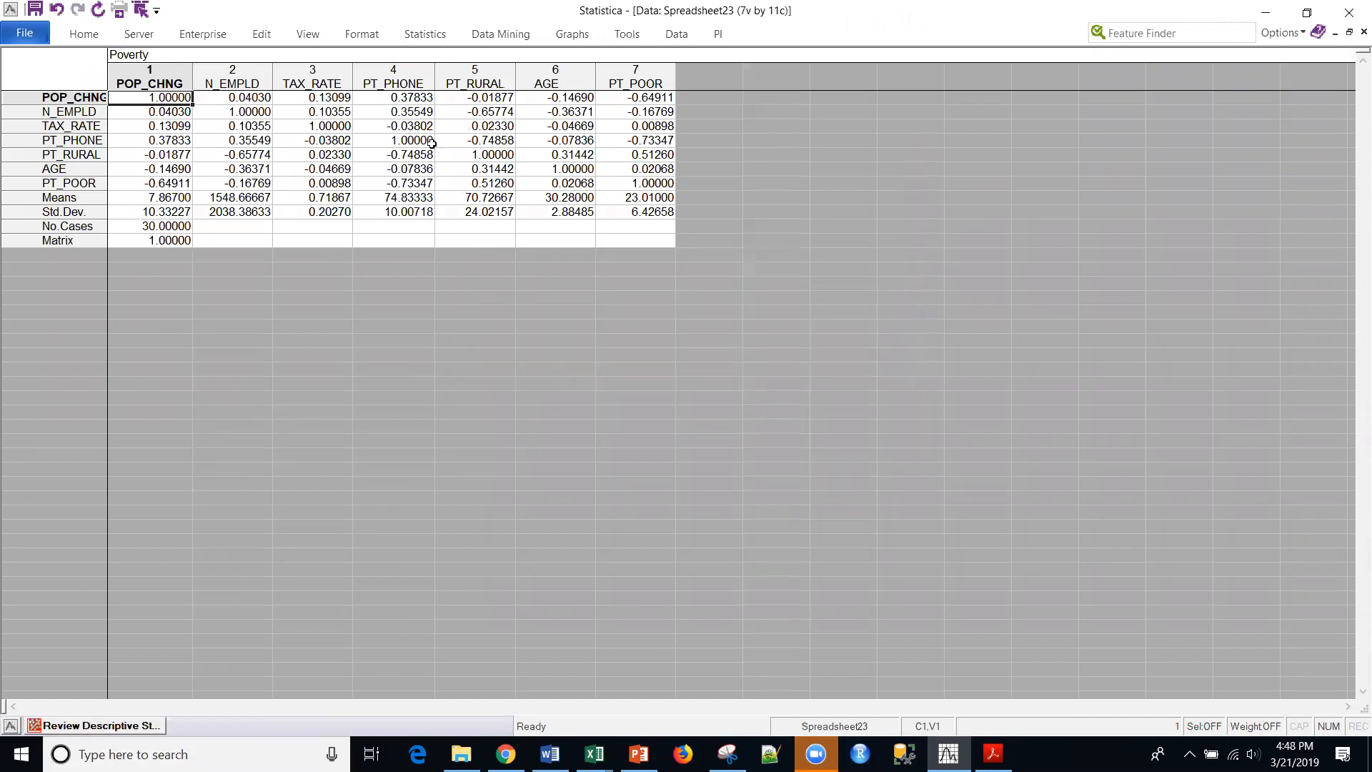
click(406, 155)
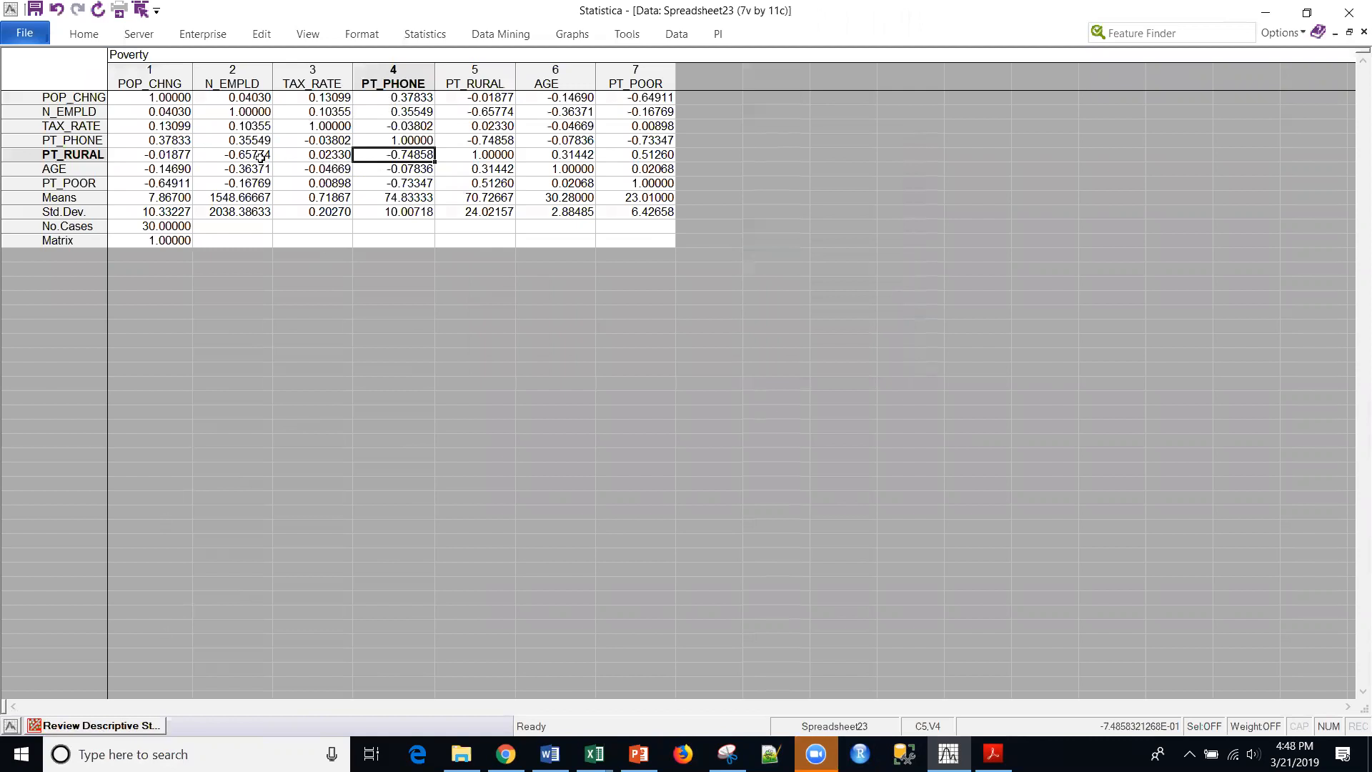
click(382, 181)
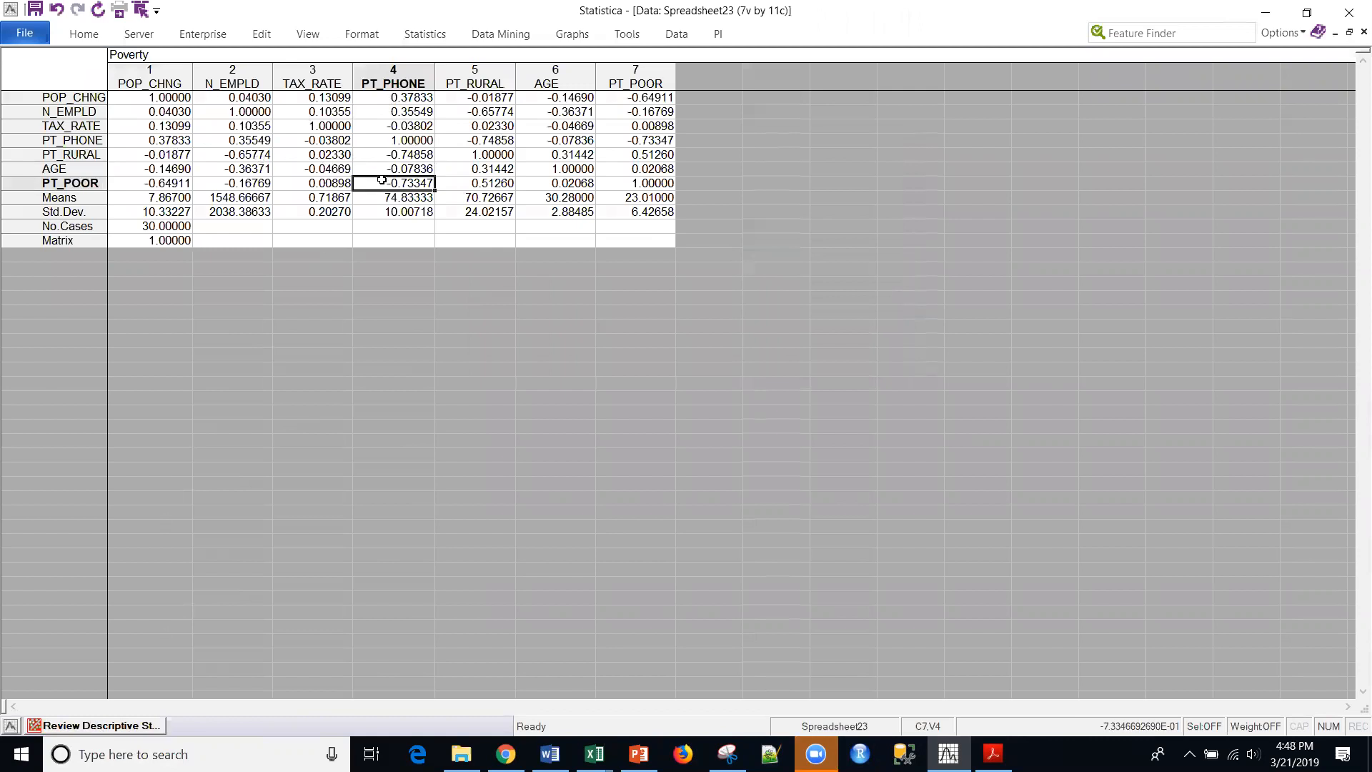
Return from the descriptive statistics to the multiple regression results and start the residual analysis
click(80, 726)
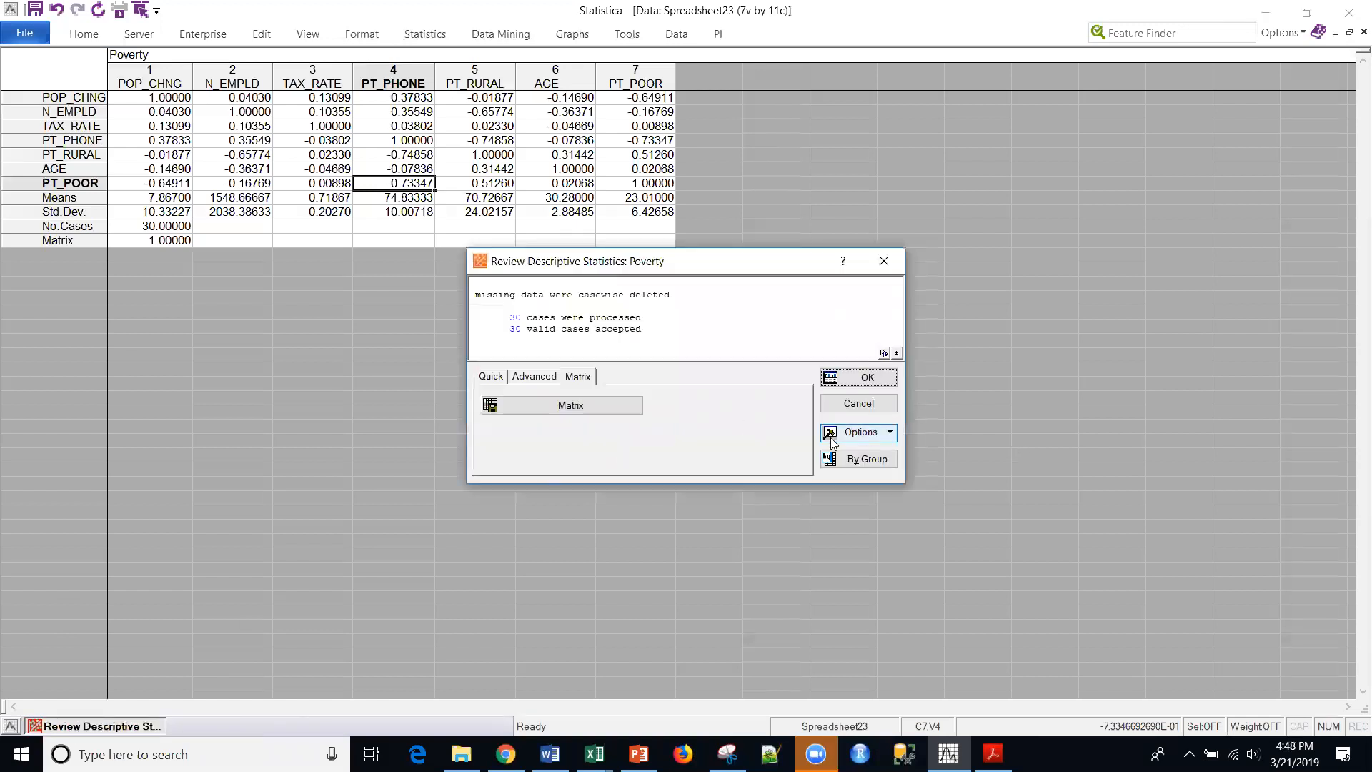
click(535, 376)
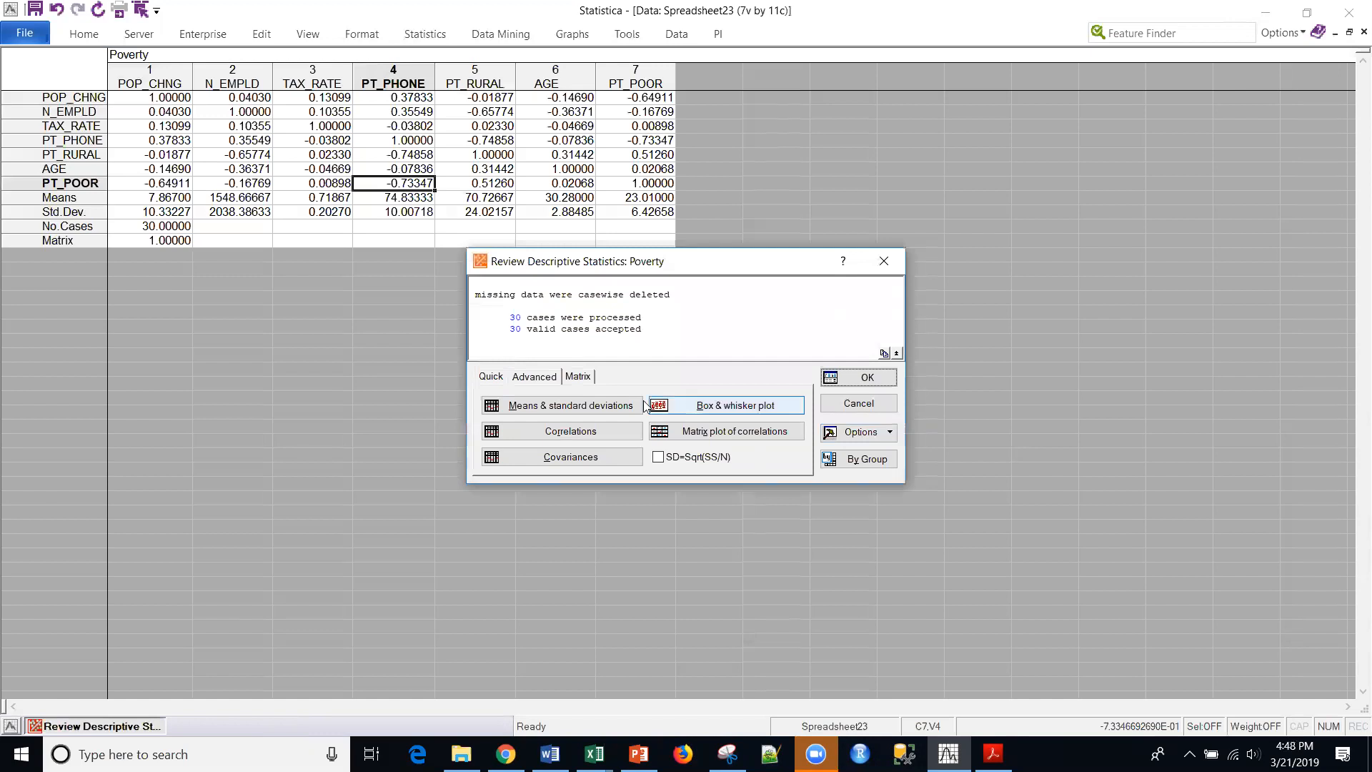
click(578, 377)
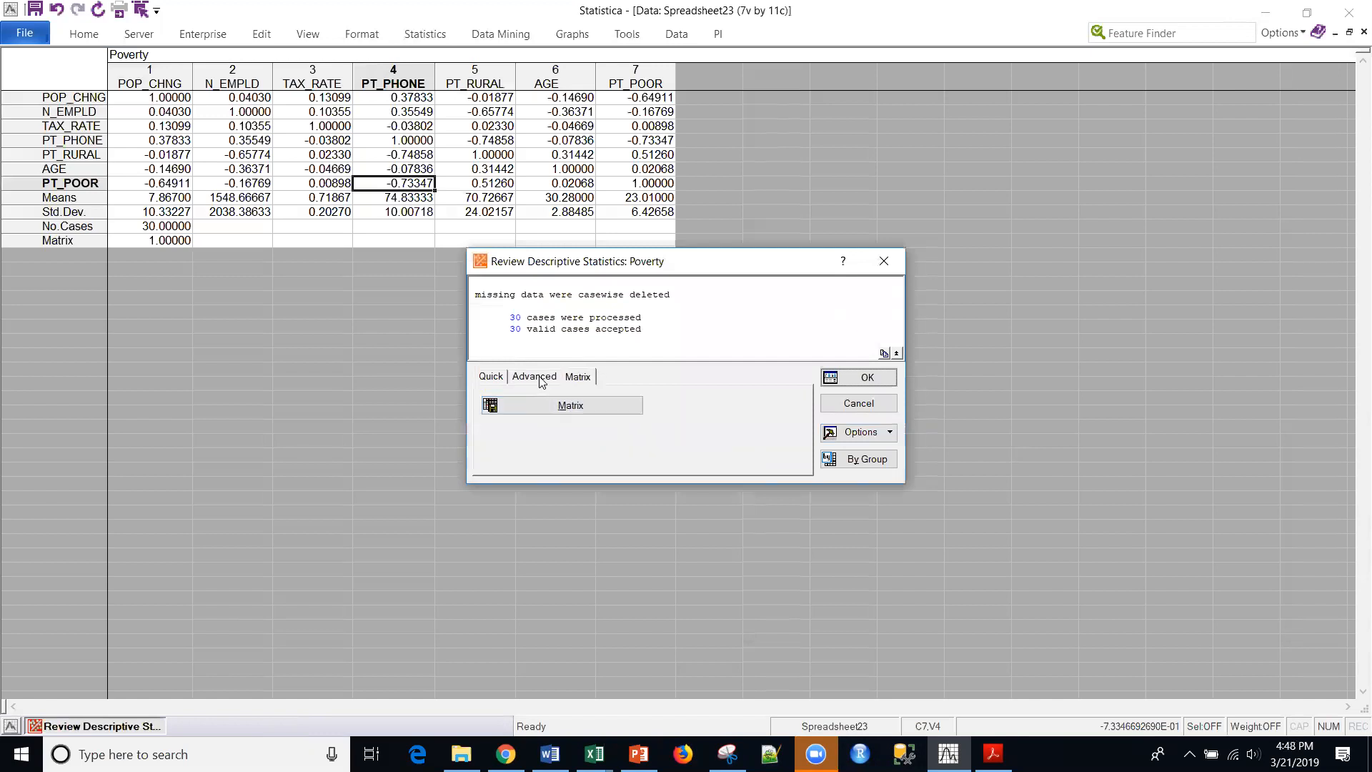
click(830, 404)
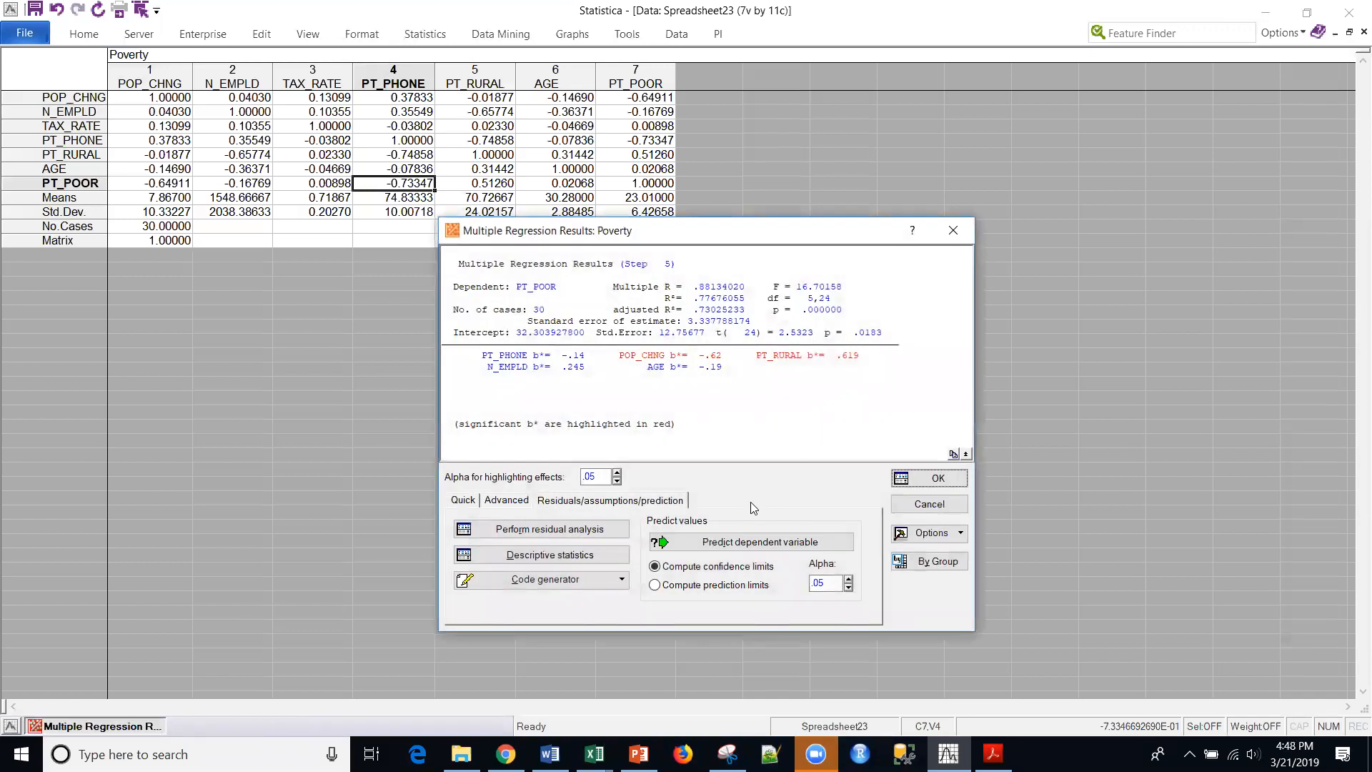
click(515, 501)
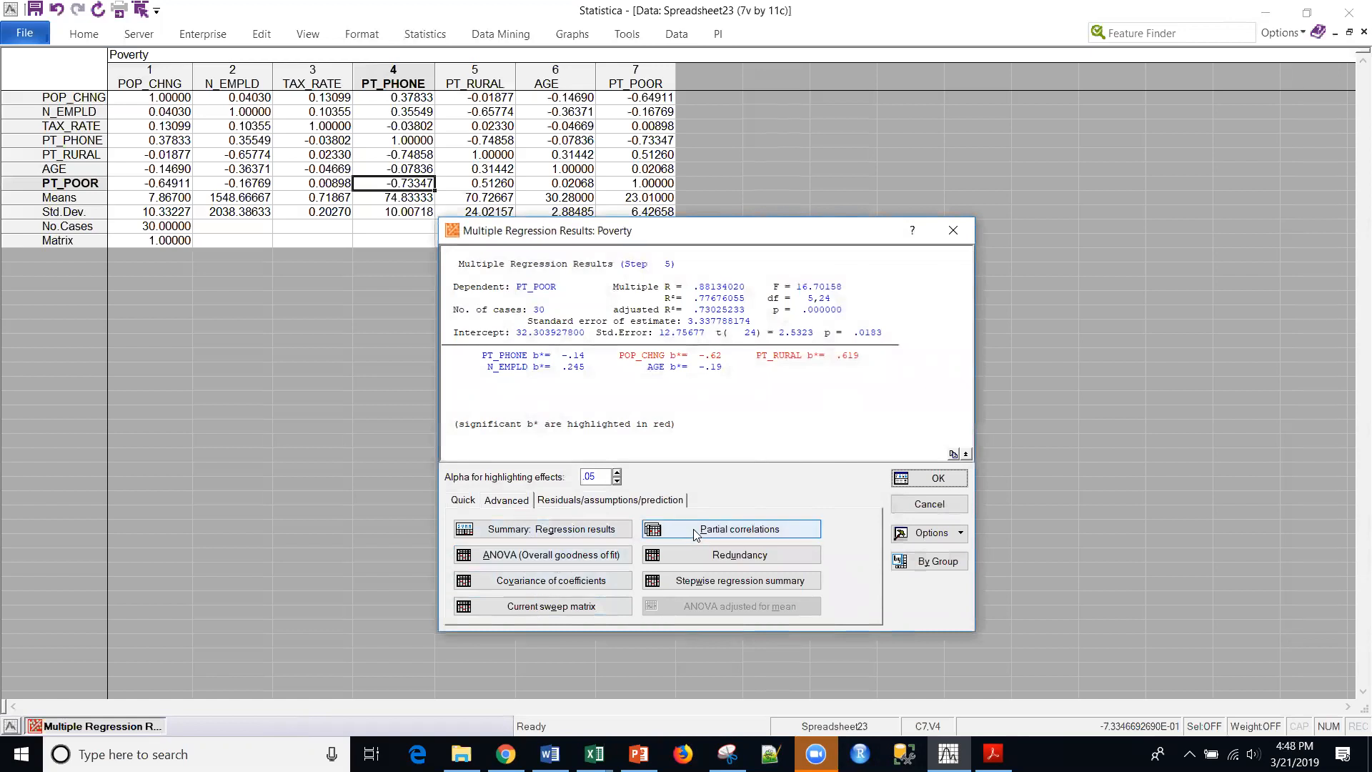
click(576, 501)
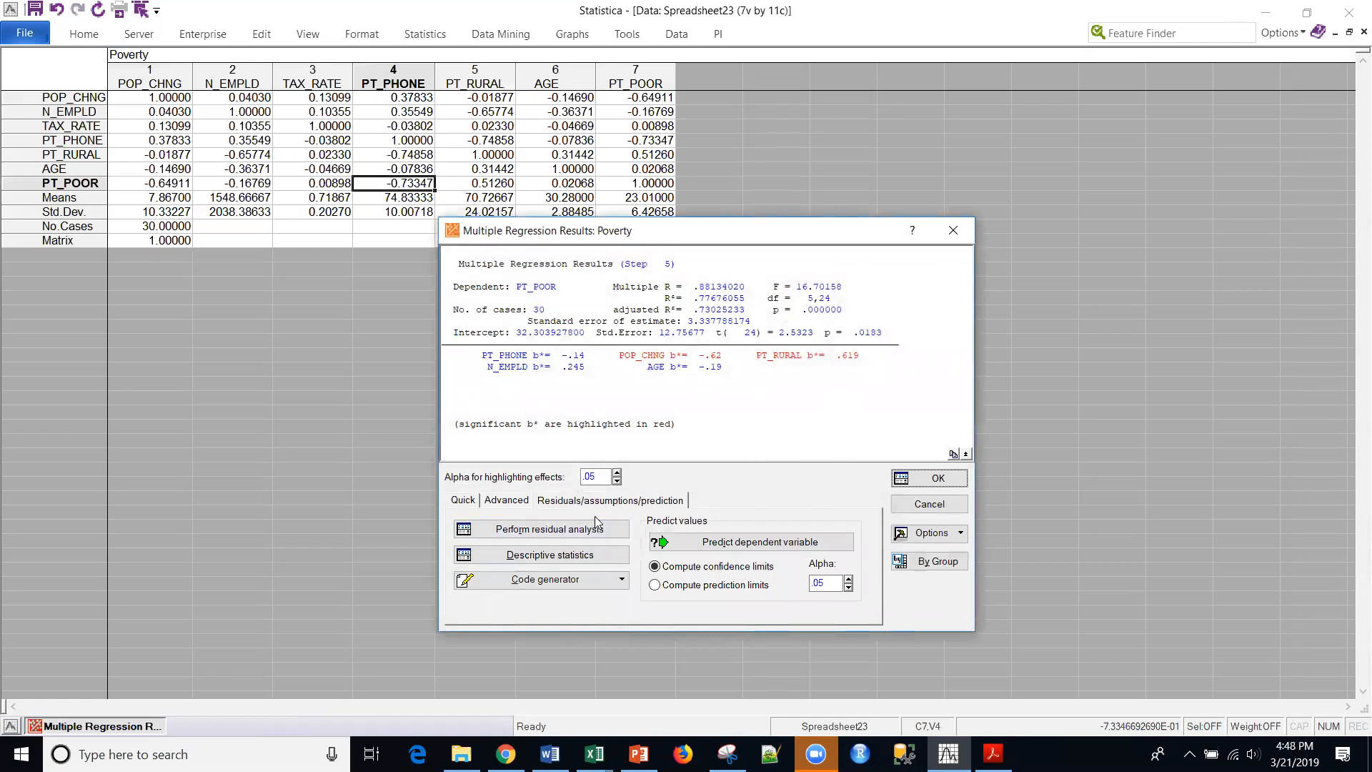
click(556, 529)
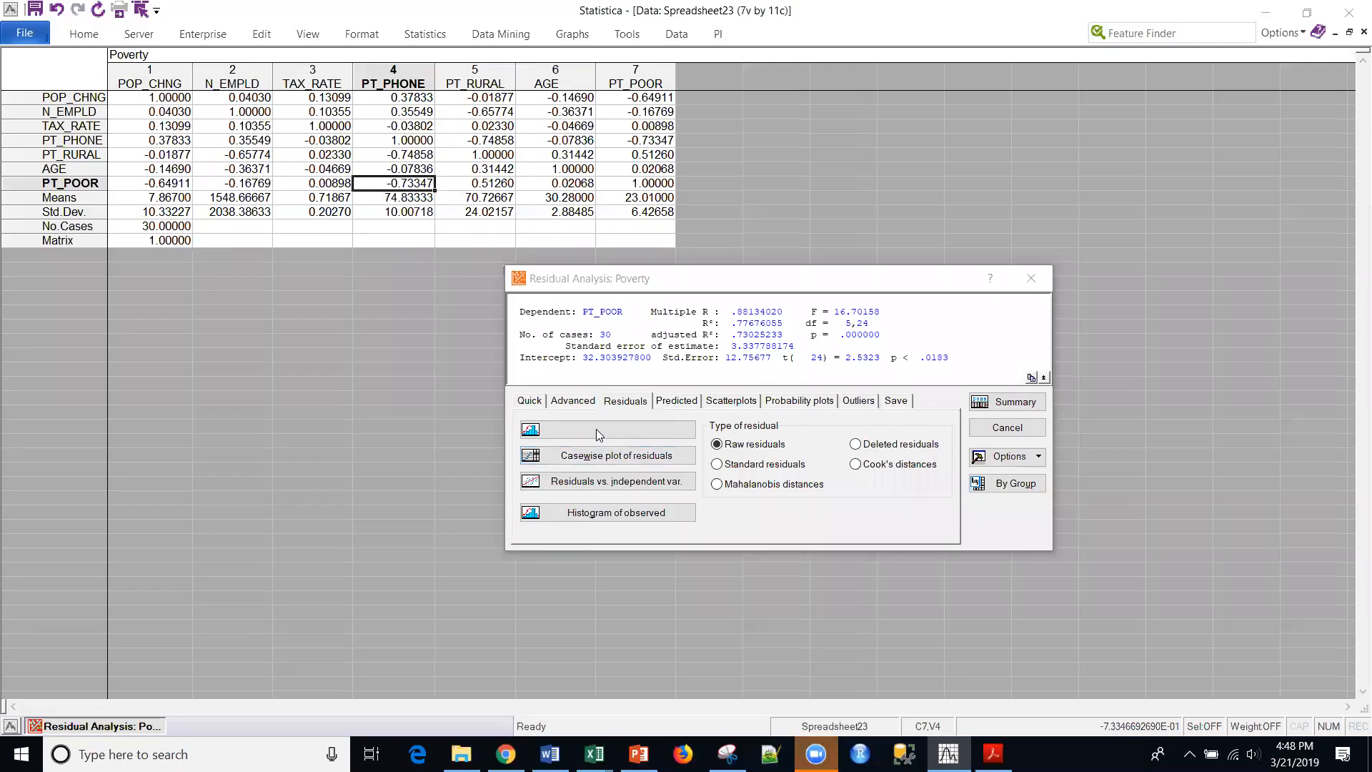
Review the residual analysis options for advanced summaries, residuals, predicted values and scatterplots
click(528, 402)
click(572, 403)
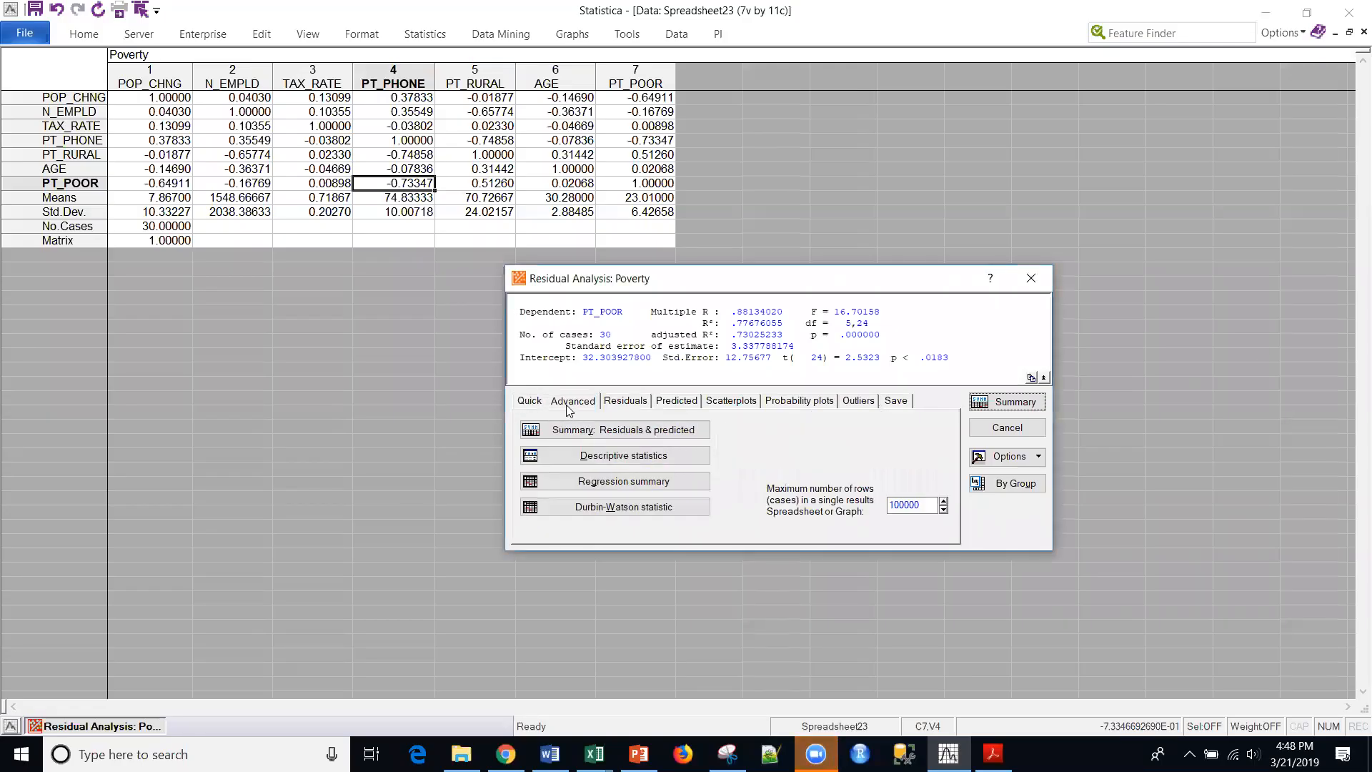
click(626, 403)
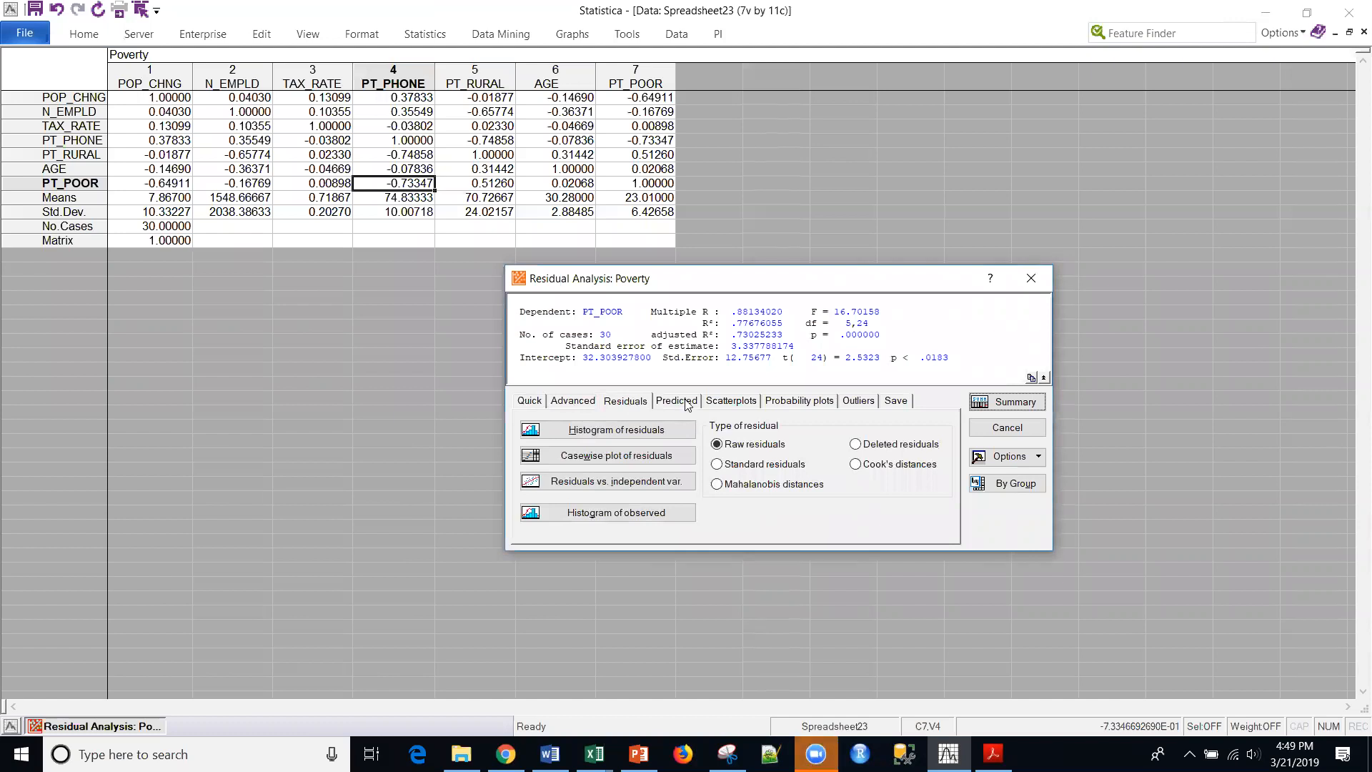
click(686, 402)
click(725, 402)
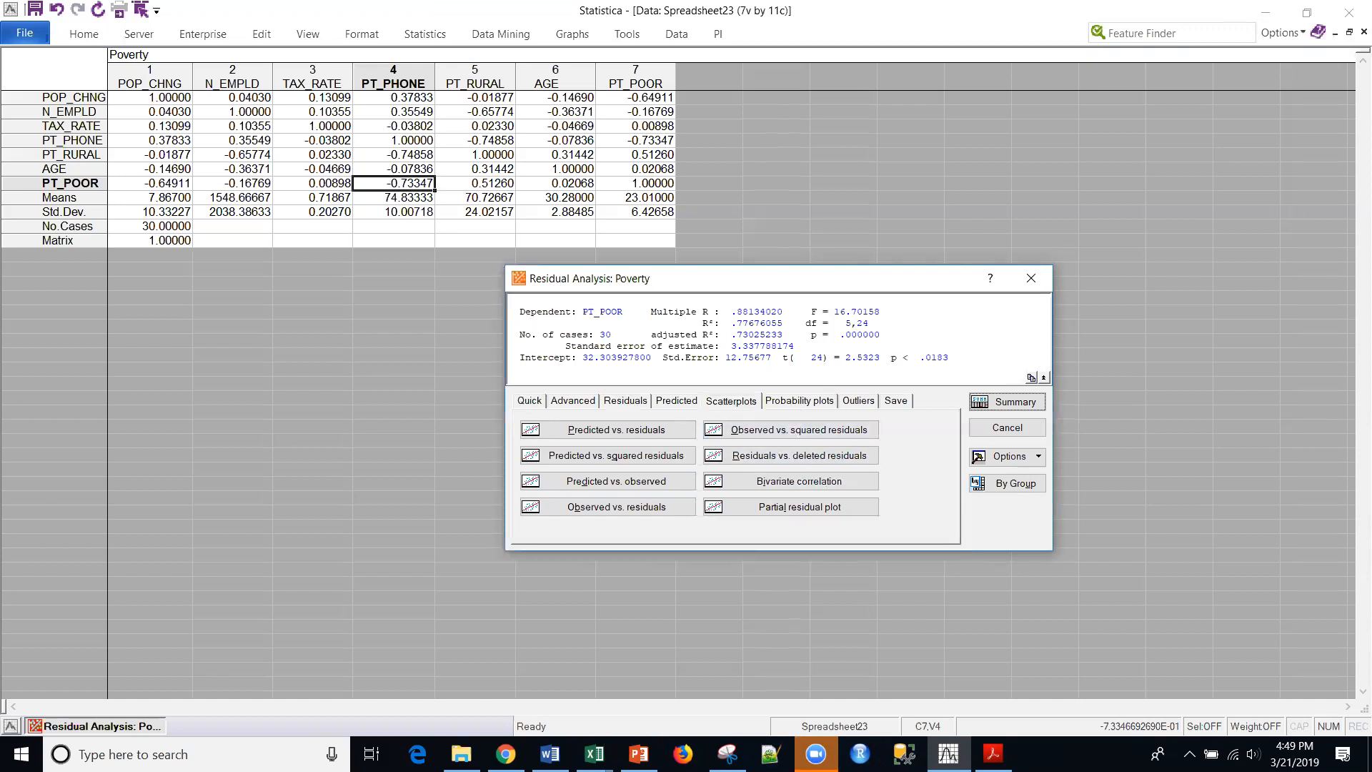
key(alt+Tab)
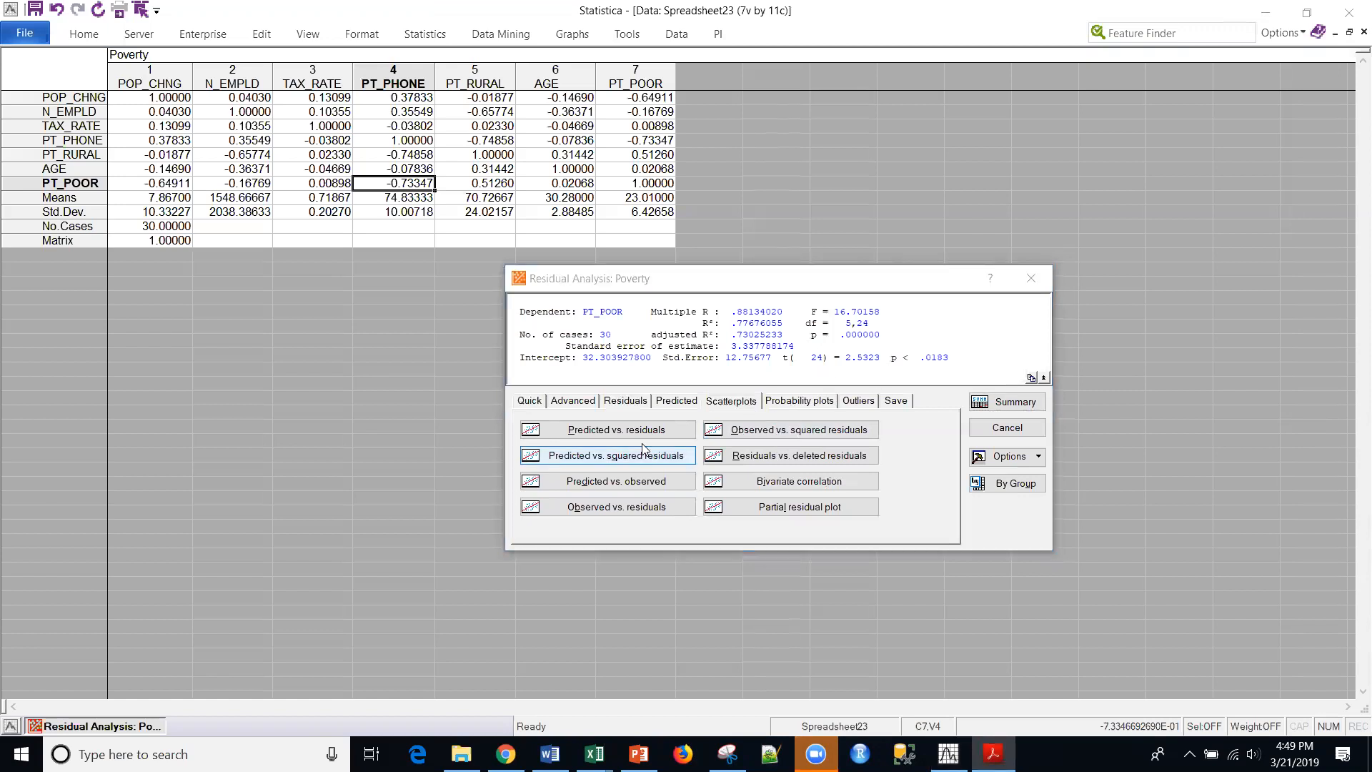
click(730, 403)
Create the casewise plot of raw predicted values and minimize the residual analysis dialog
click(676, 402)
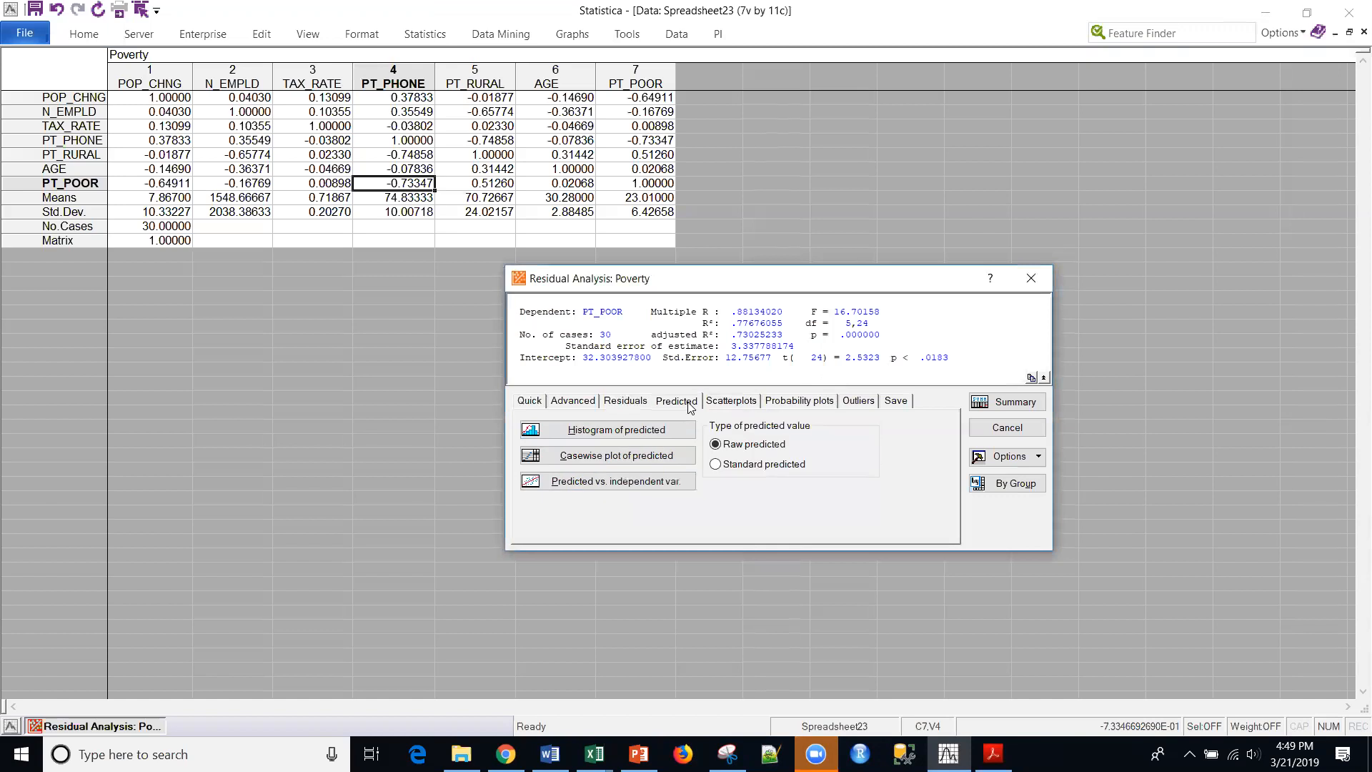
click(586, 457)
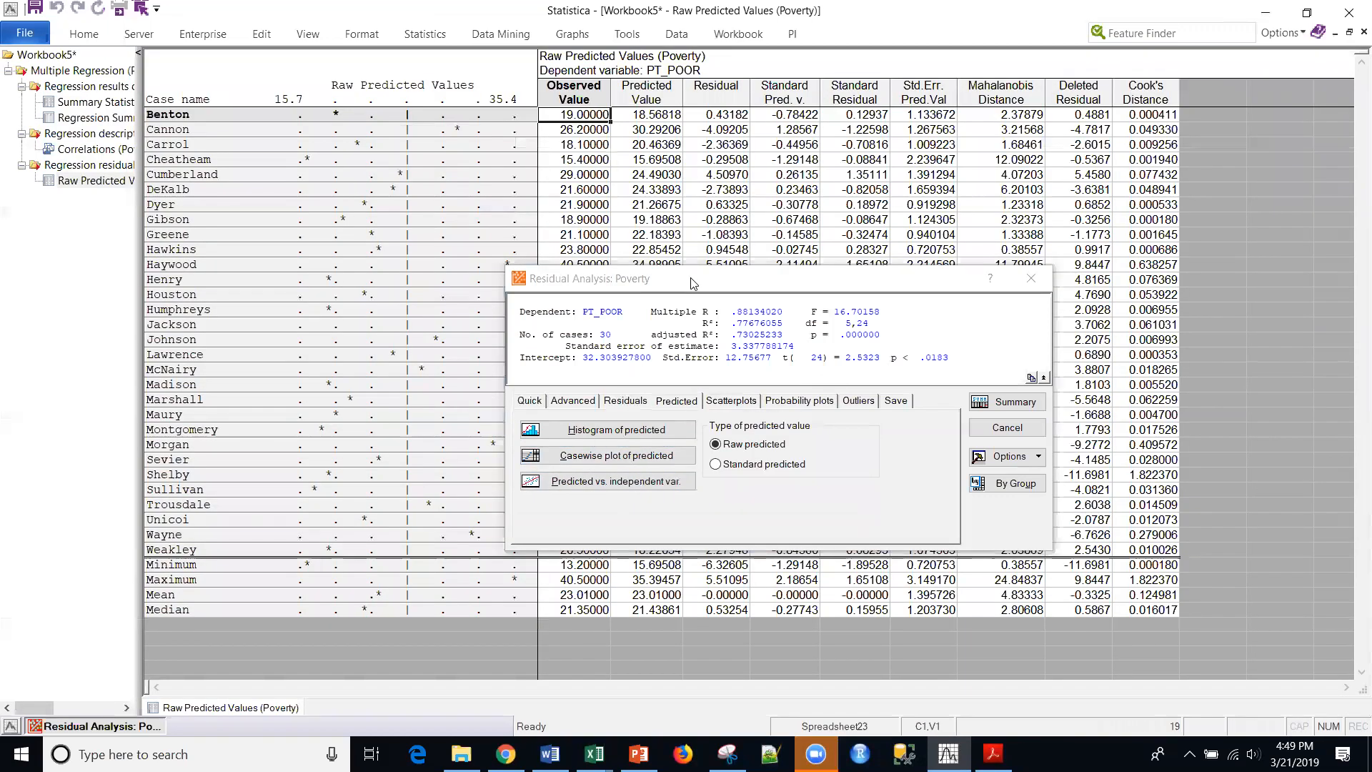
click(34, 726)
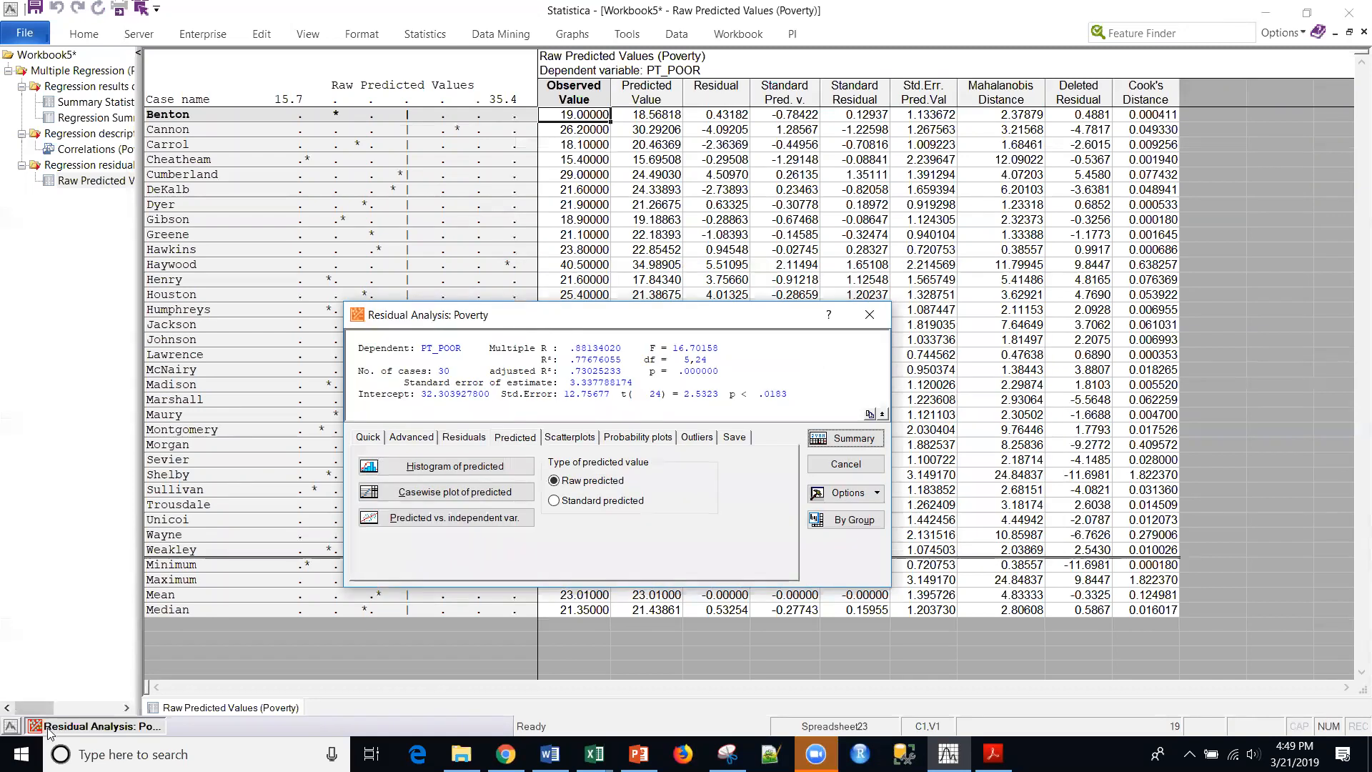
click(34, 726)
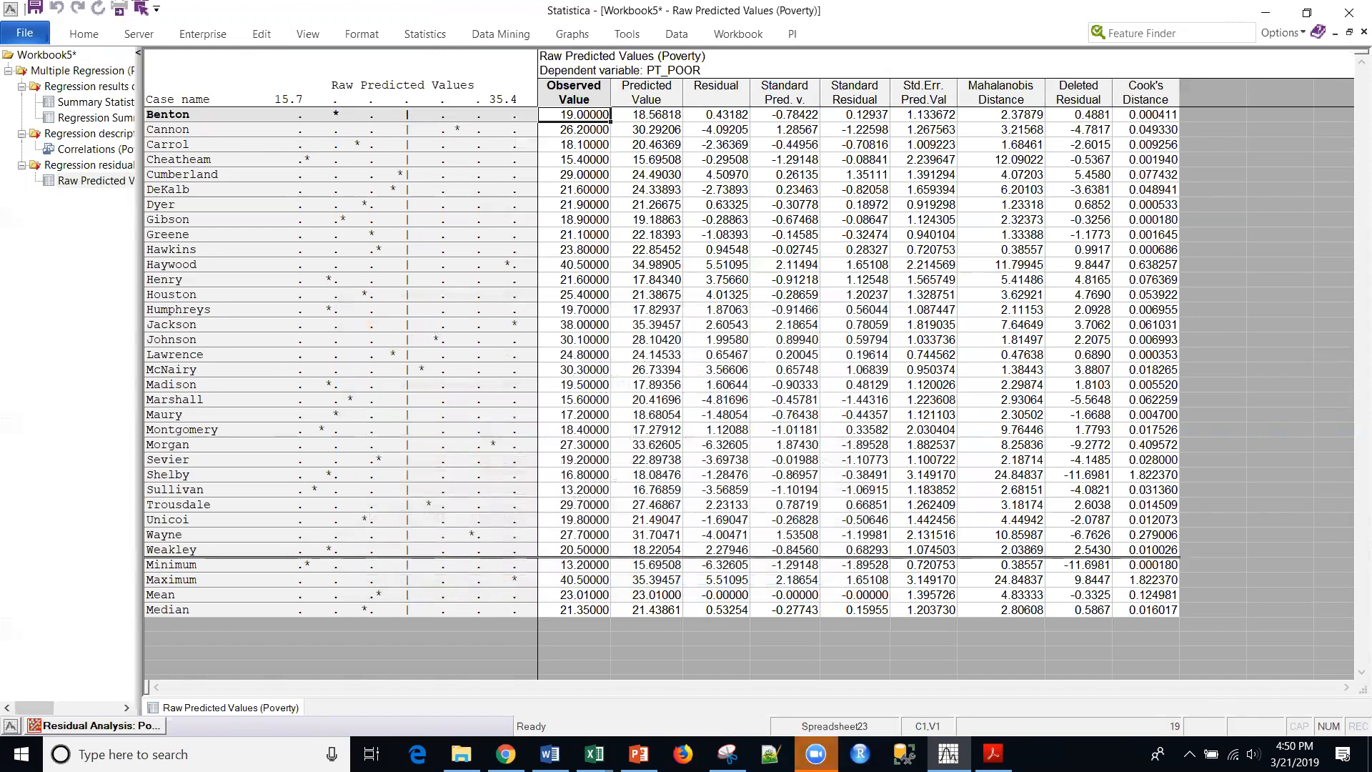
Inspect the observed values in the casewise table and highlight the Mahalanobis Distance column
click(590, 272)
click(588, 458)
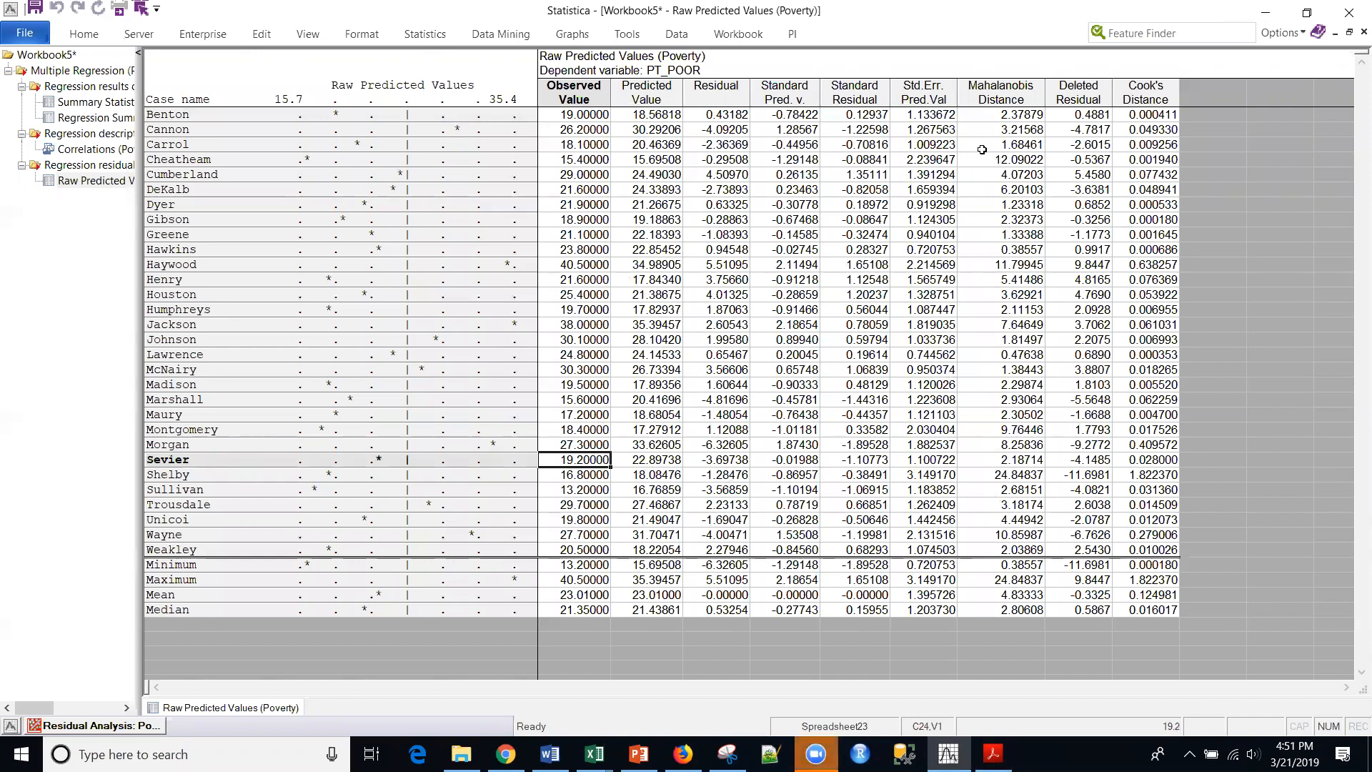
click(1013, 92)
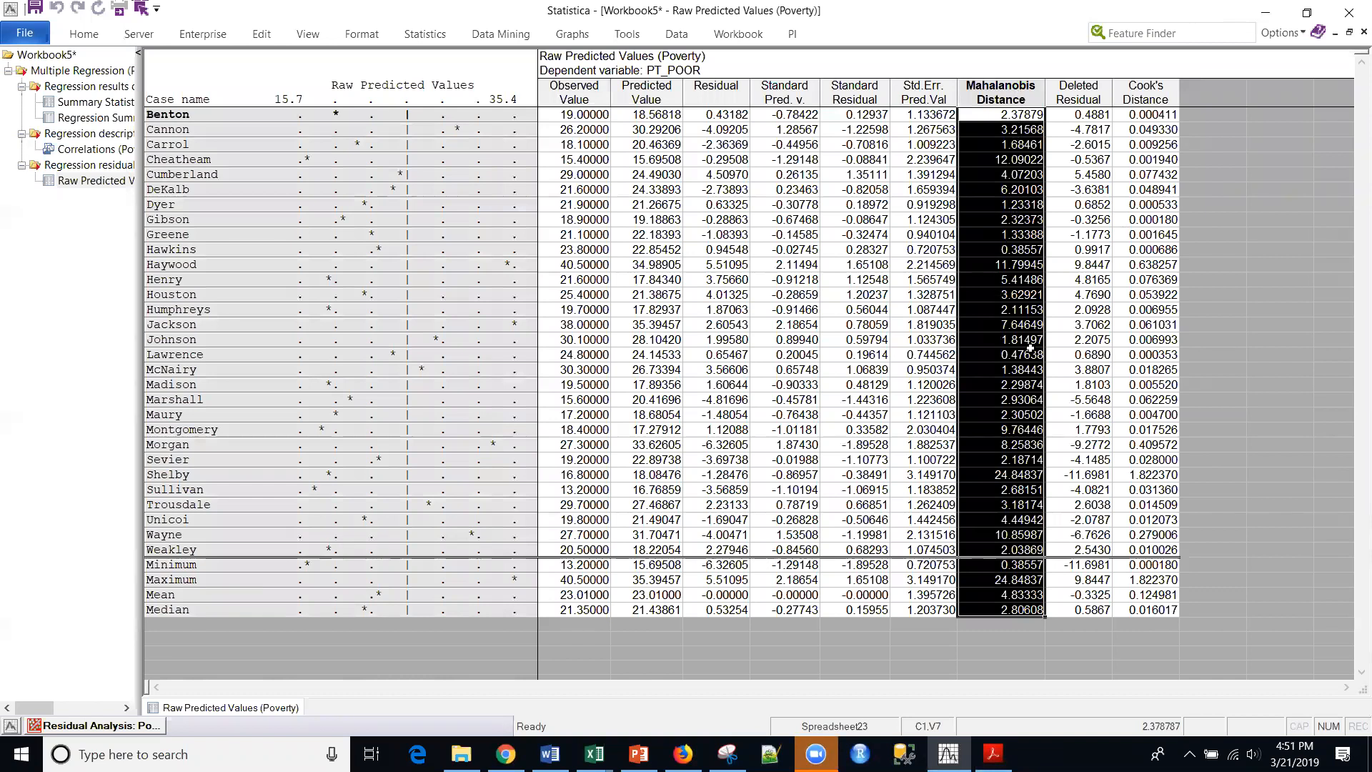
Check Shelby's Mahalanobis distance against the column's minimum and maximum in the casewise table
click(1010, 474)
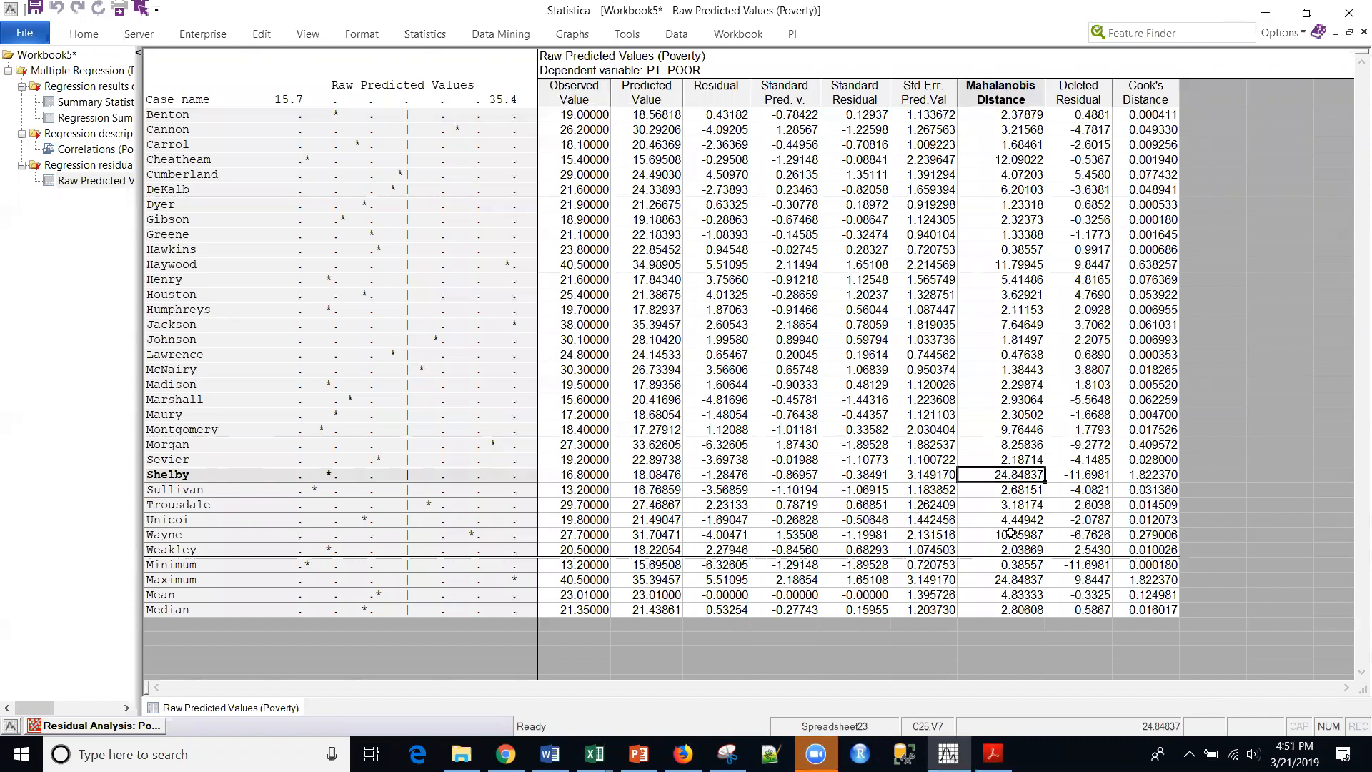
drag(1010, 565, 1009, 579)
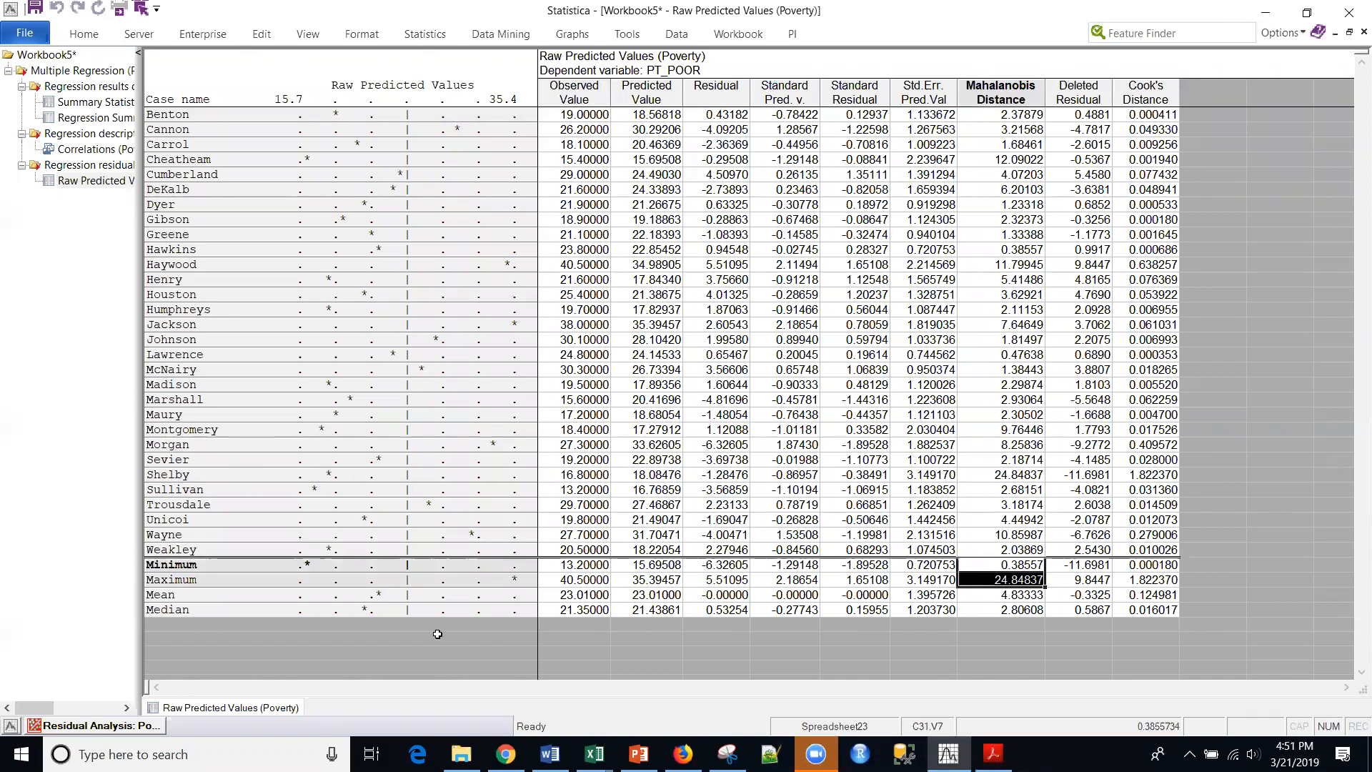
Restore the residual analysis dialog and consult its manual pages on predicted values, scatterplots, probability plots and outliers
click(64, 727)
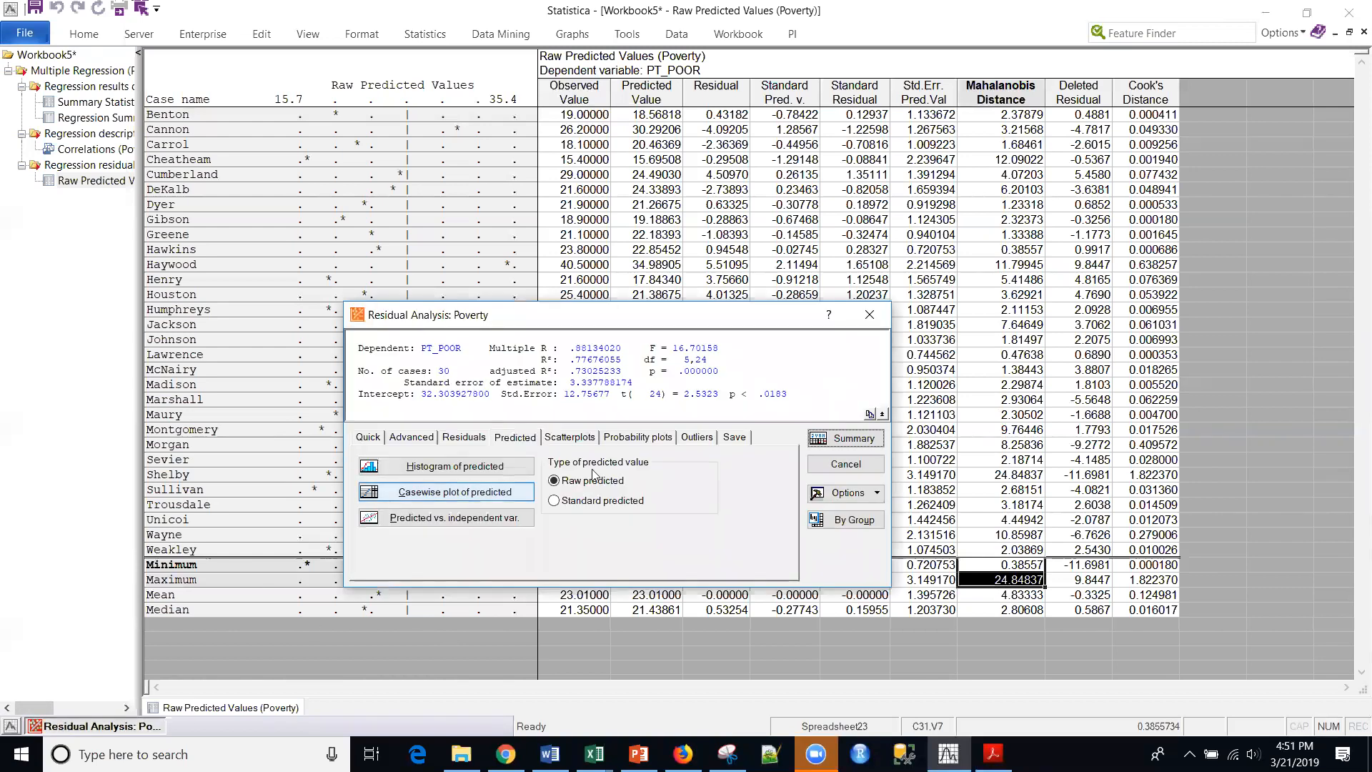
drag(642, 317, 693, 237)
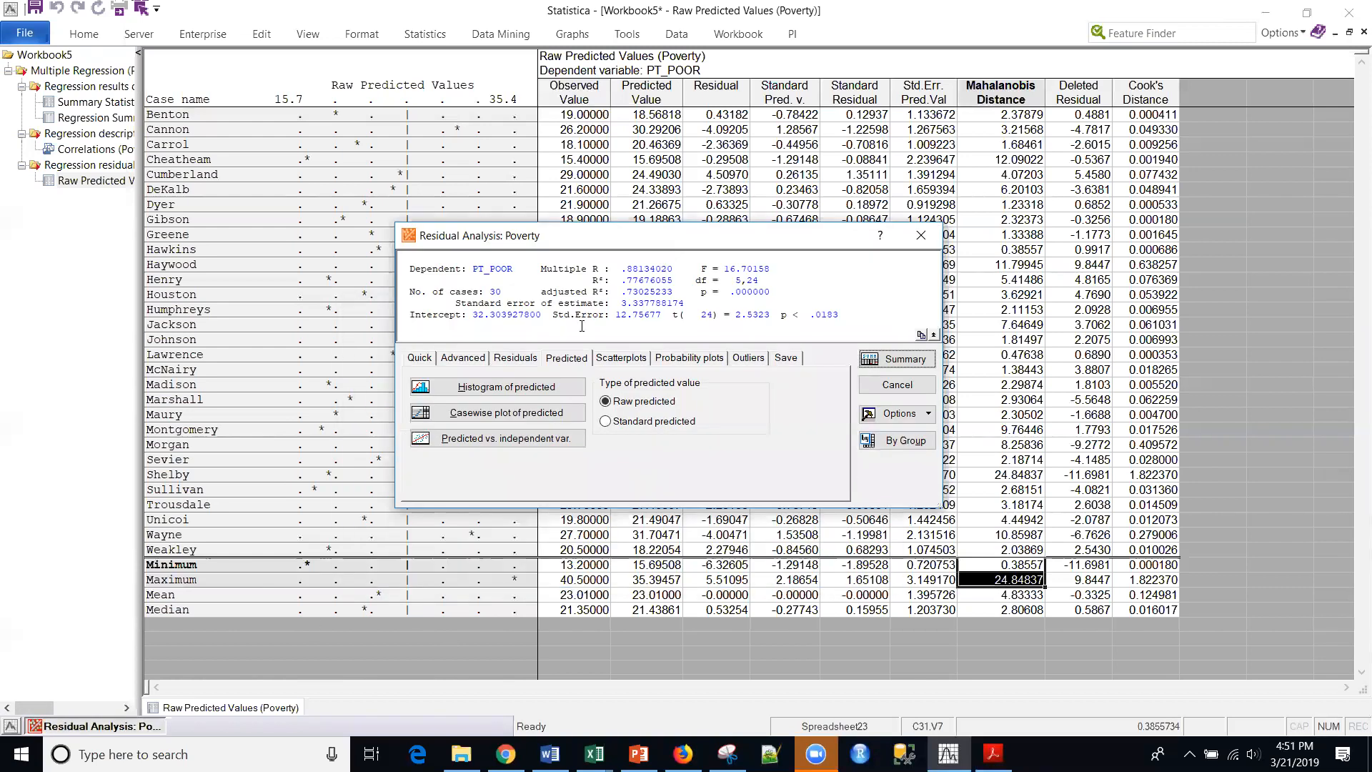
click(879, 235)
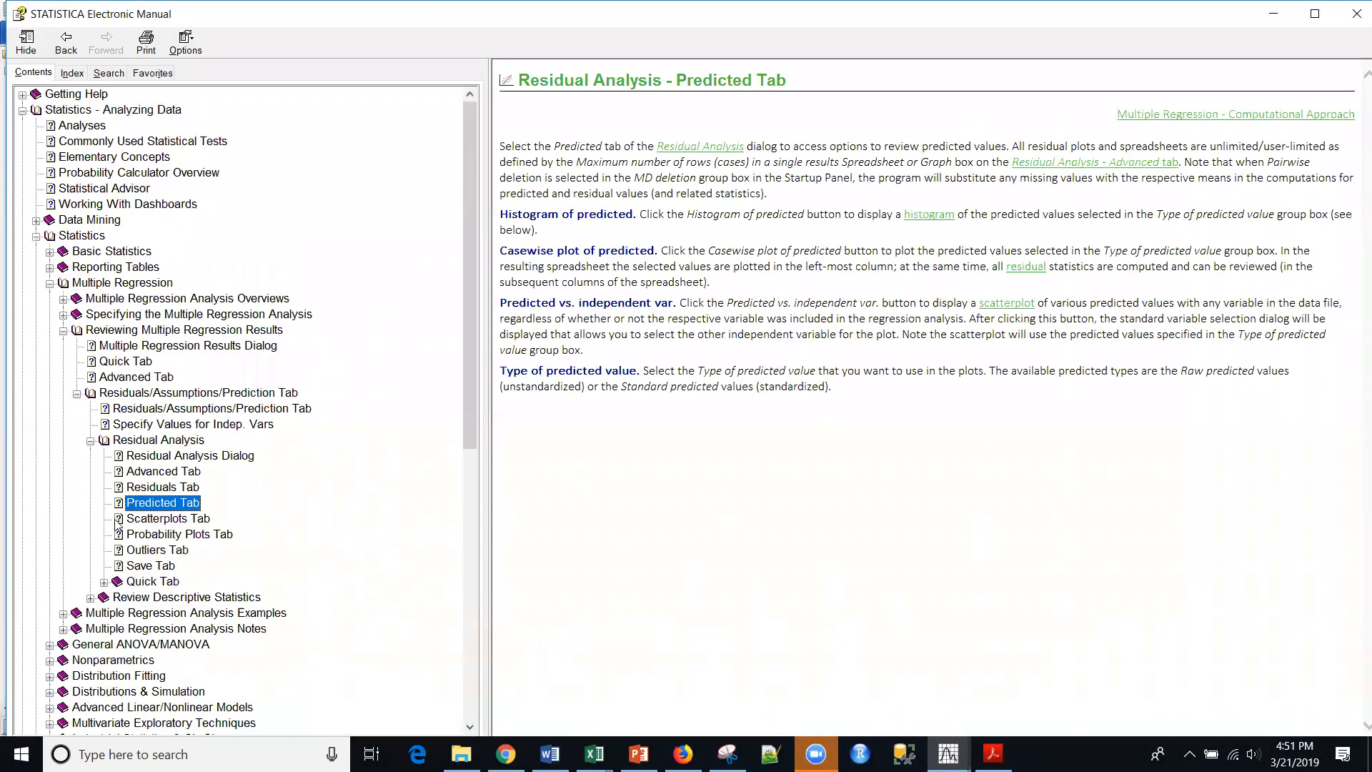
click(152, 518)
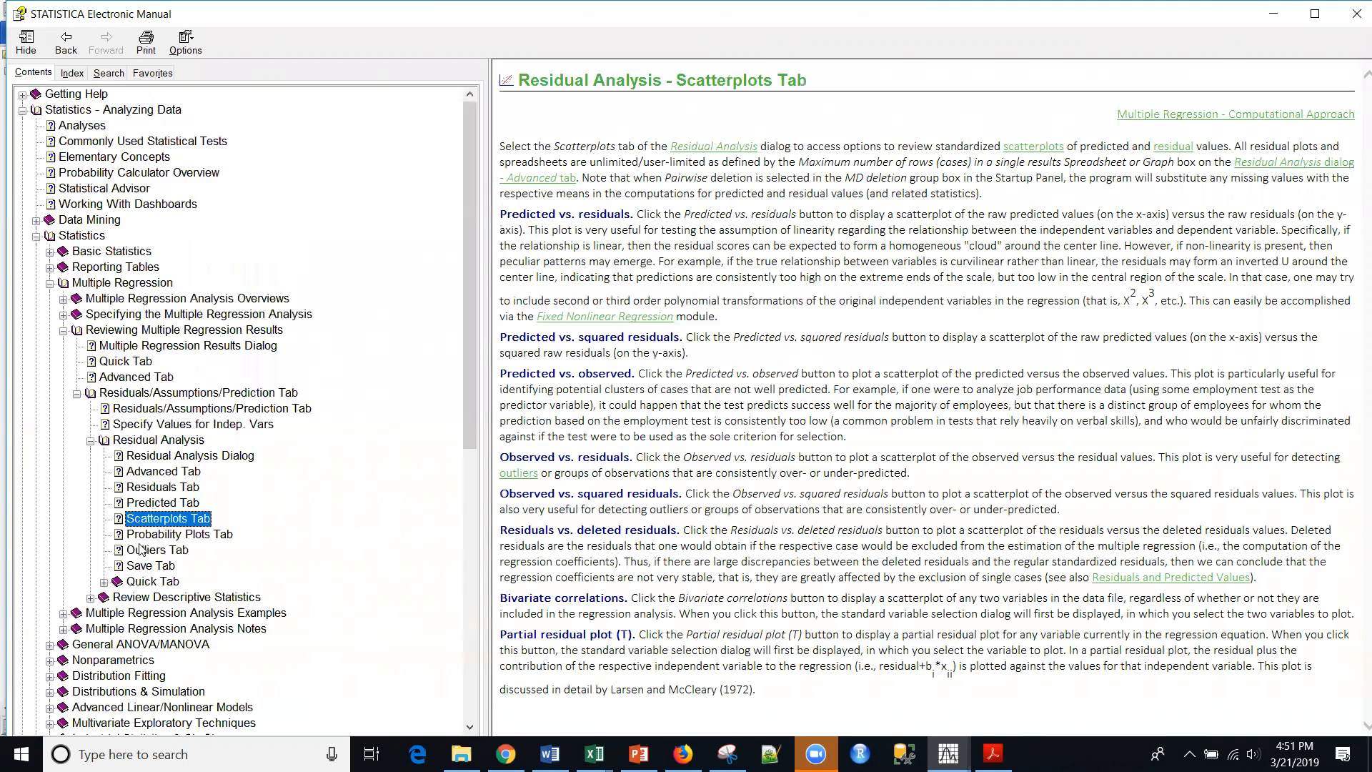
click(142, 537)
click(141, 550)
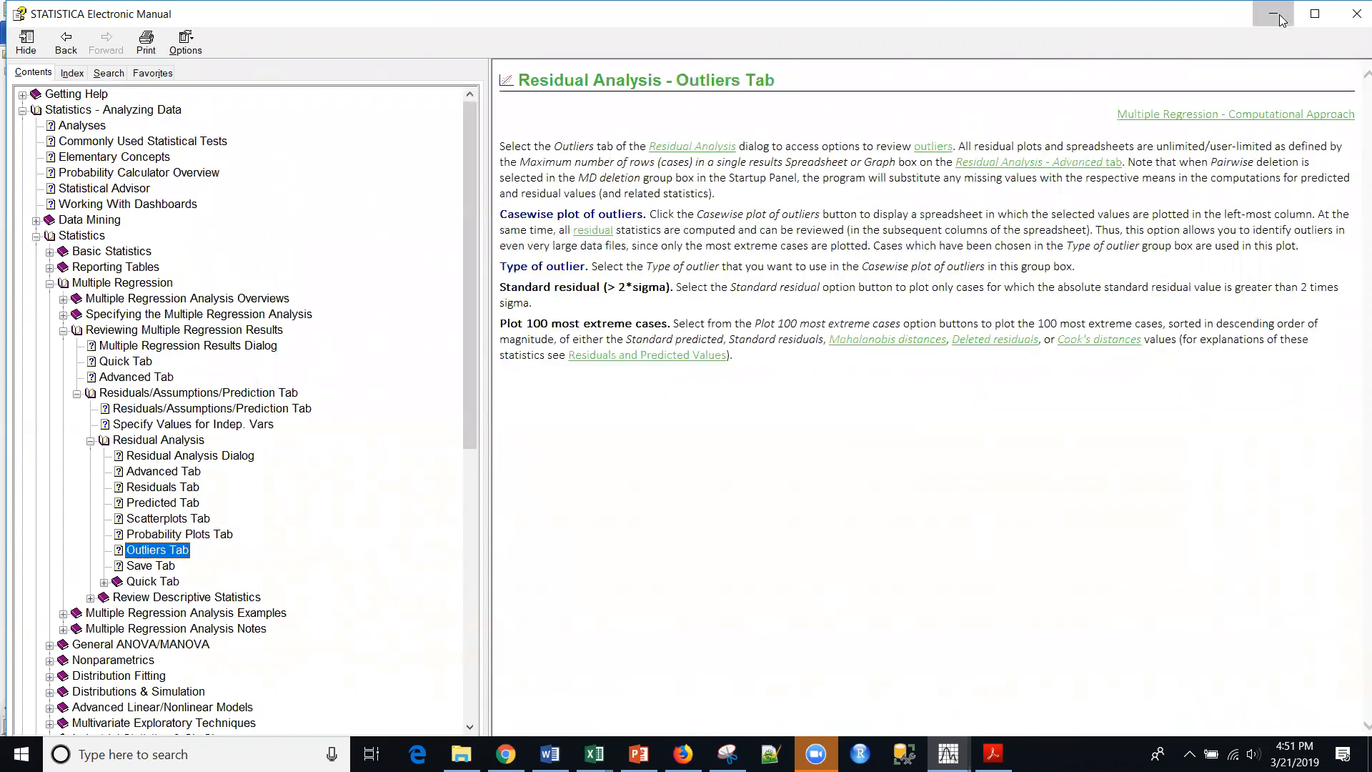
click(1273, 14)
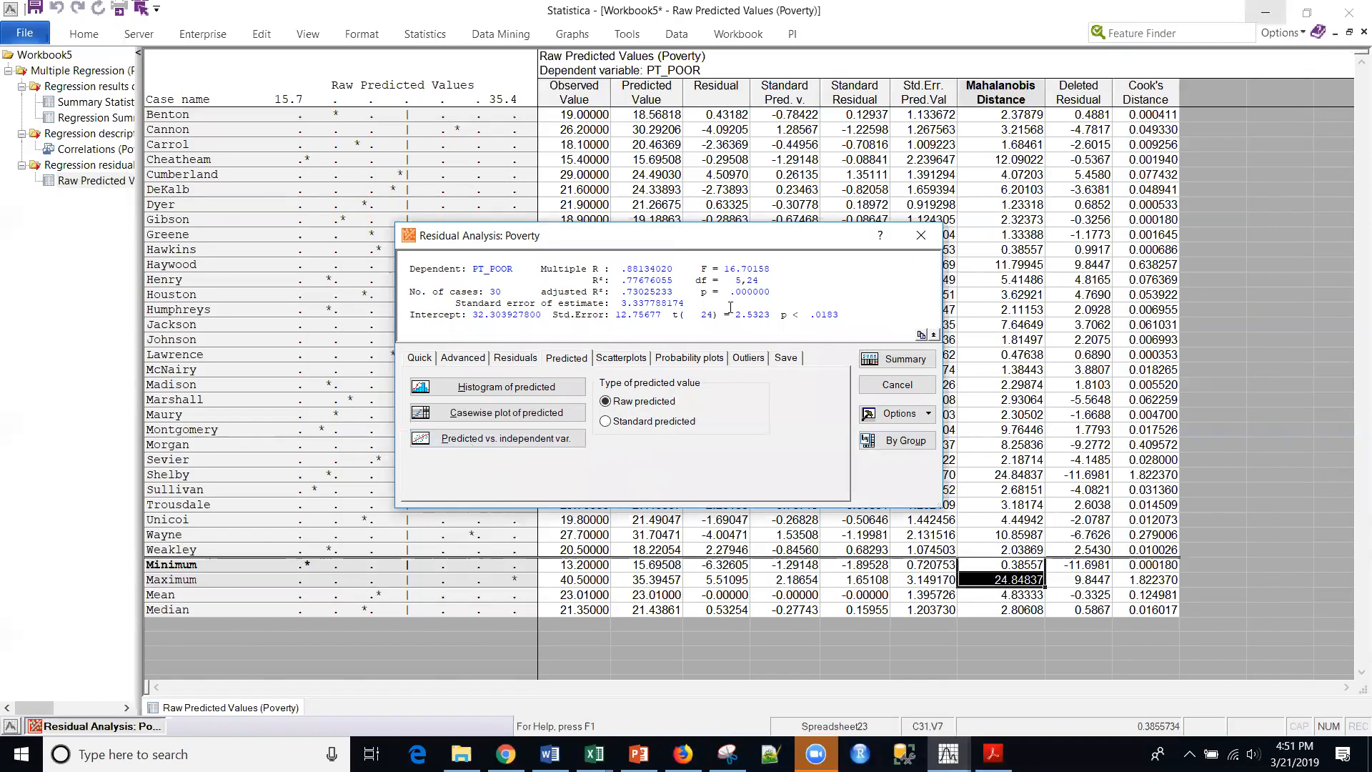